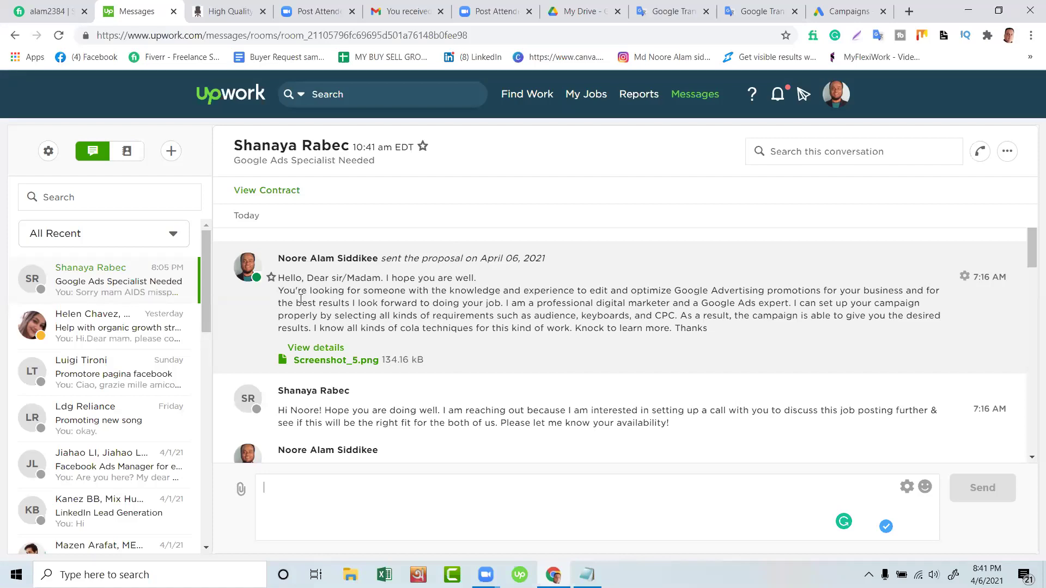
- Read through the client's Upwork conversation about the Google Ads Specialist Needed job, up to the company website message
{"action": "scroll", "coordinate": [320, 301], "scroll_direction": "down", "scroll_amount": 10}
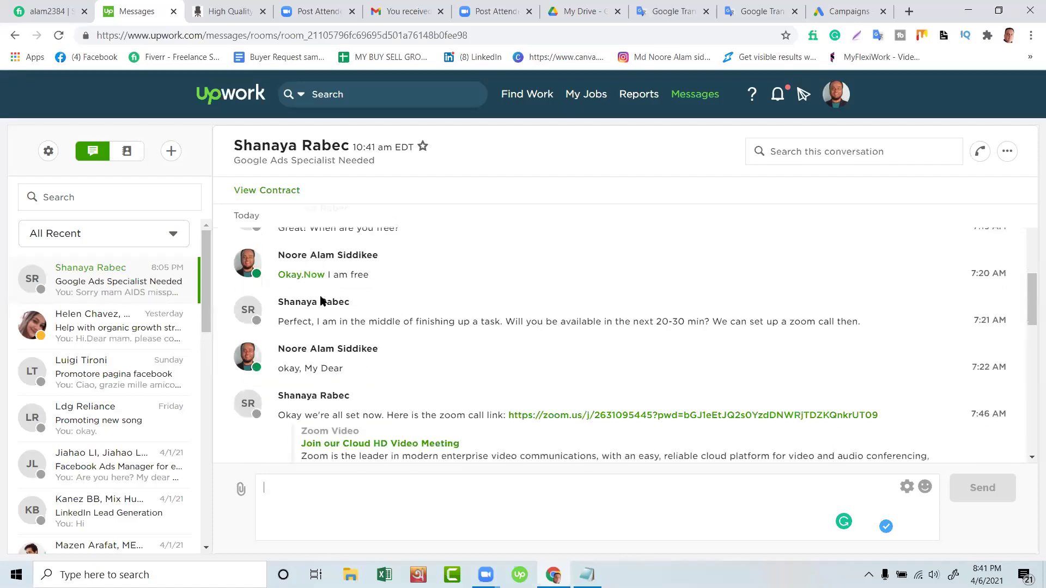
{"action": "scroll", "coordinate": [381, 368], "scroll_direction": "down", "scroll_amount": 3}
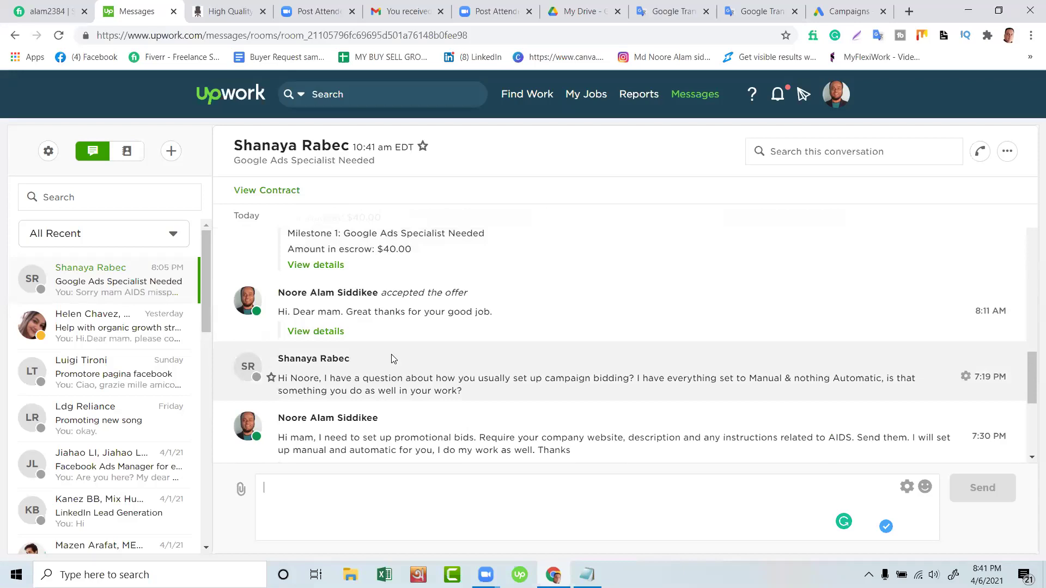
{"action": "scroll", "coordinate": [392, 358], "scroll_direction": "down", "scroll_amount": 3}
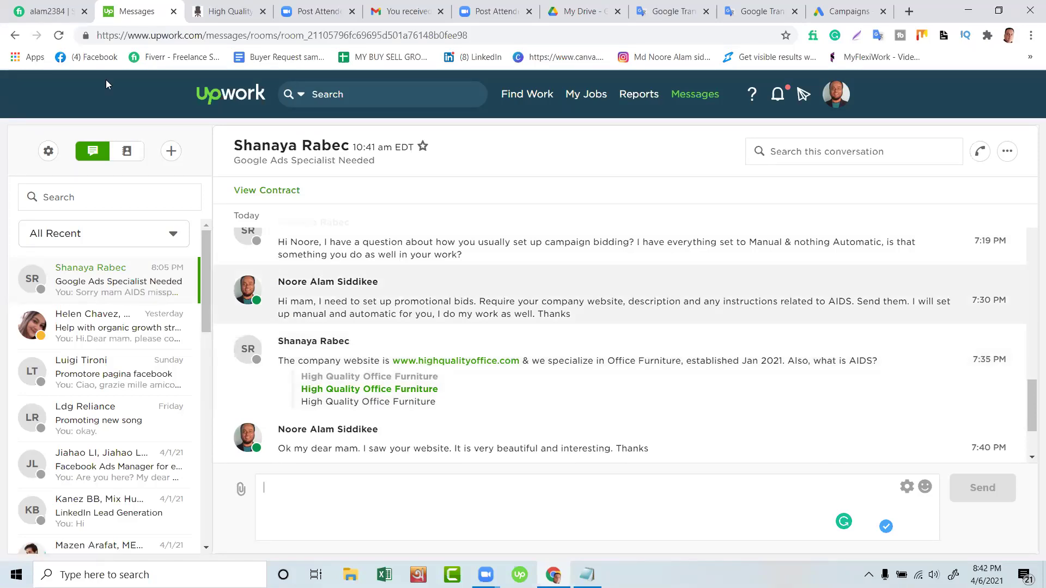
- Switch to the High Quality Office Furniture website and look over its home page and chair categories
{"action": "left_click", "coordinate": [229, 13]}
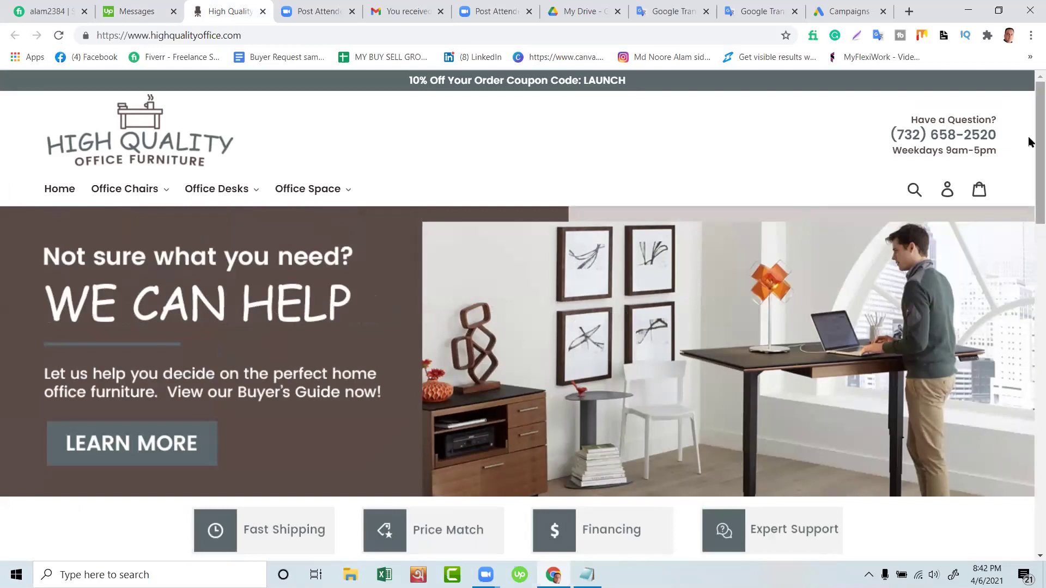
{"action": "scroll", "coordinate": [1028, 186], "scroll_direction": "down", "scroll_amount": 2}
{"action": "scroll", "coordinate": [1028, 191], "scroll_direction": "down", "scroll_amount": 3}
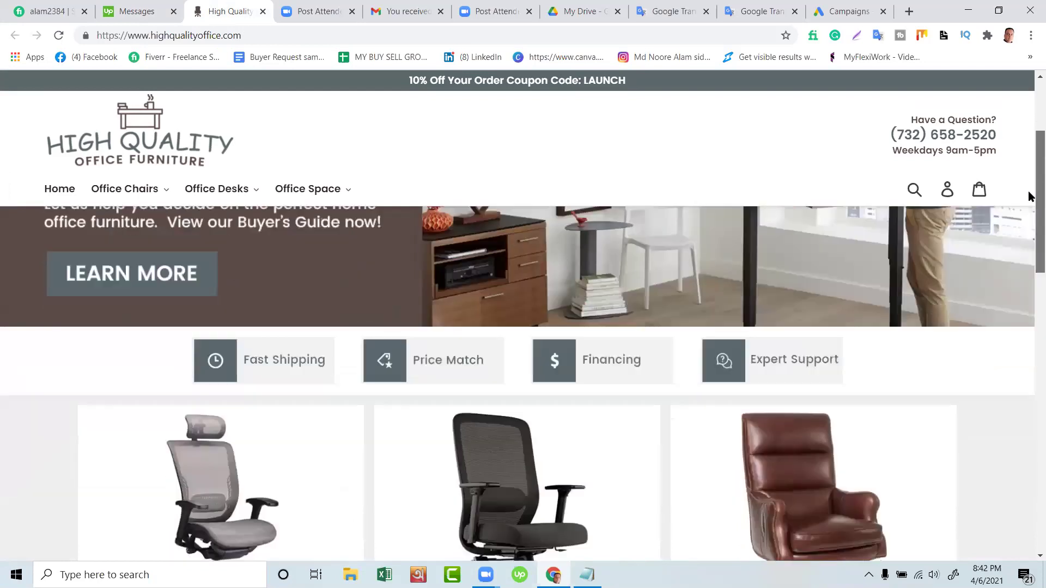
{"action": "scroll", "coordinate": [1028, 218], "scroll_direction": "down", "scroll_amount": 3}
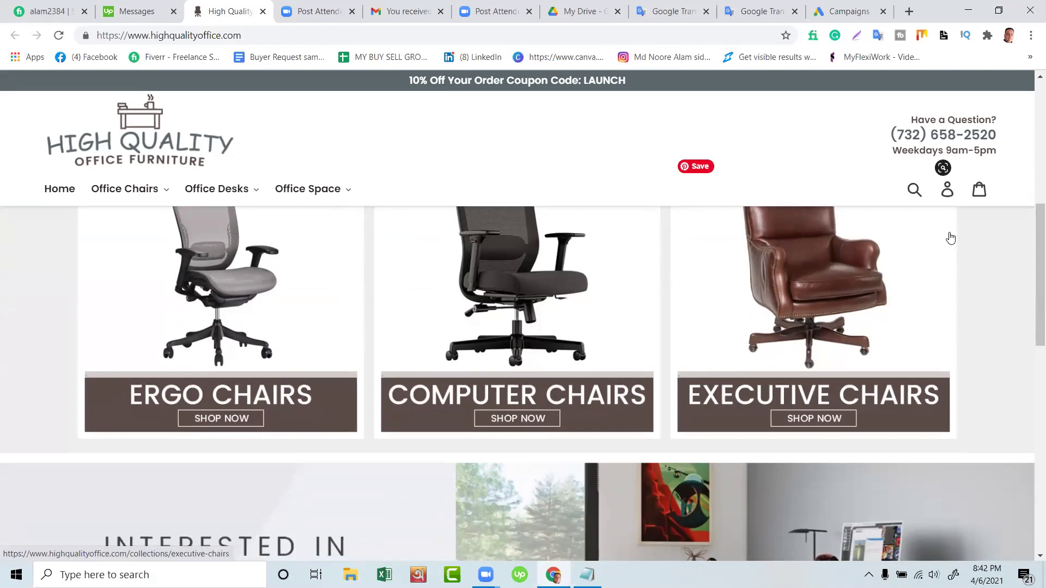
- Switch to Google Ads and view the account's Billing & payments summary
{"action": "left_click", "coordinate": [828, 12]}
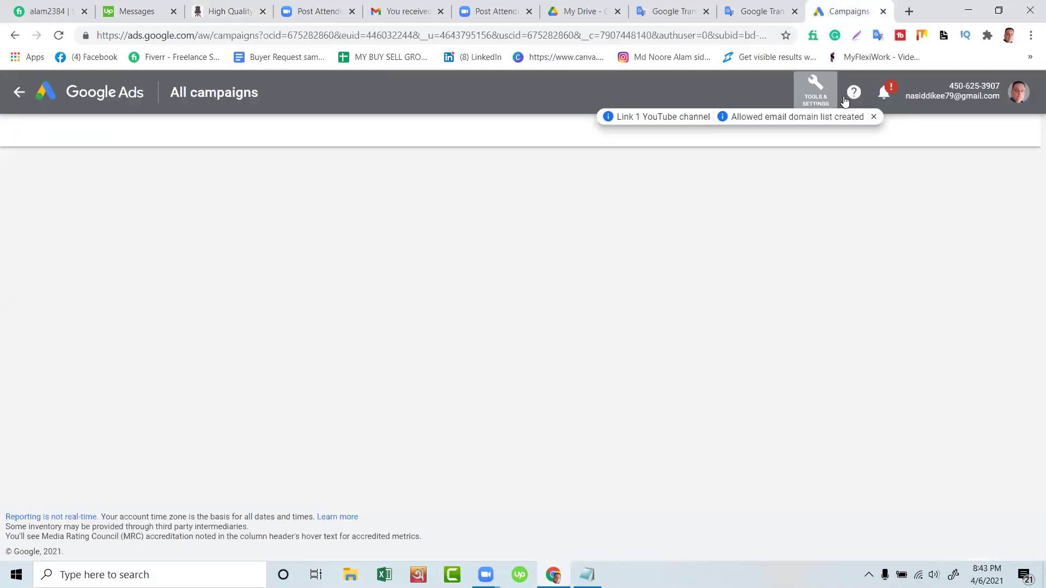
{"action": "left_click", "coordinate": [822, 101]}
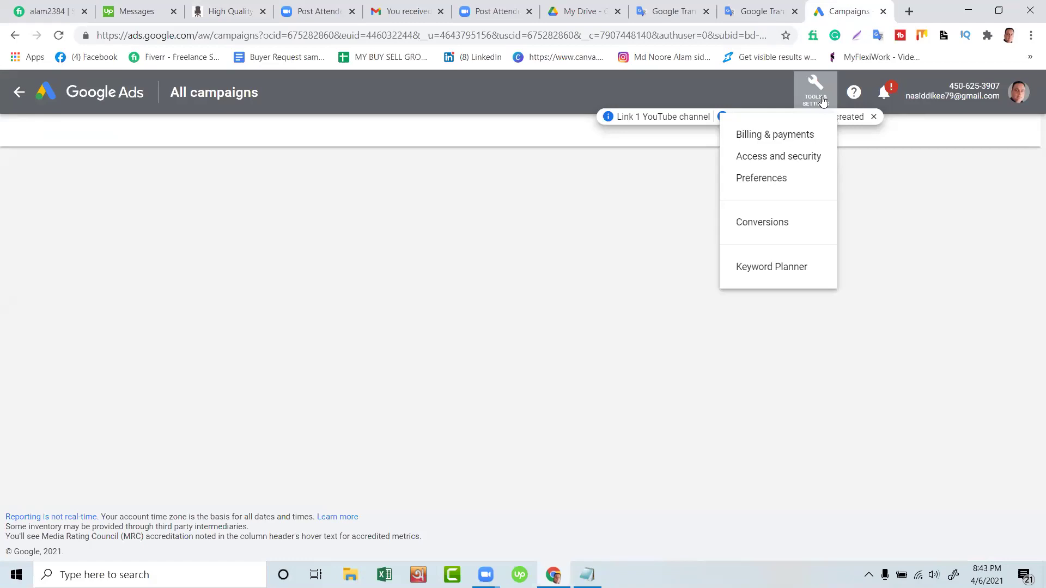
{"action": "left_click", "coordinate": [786, 138]}
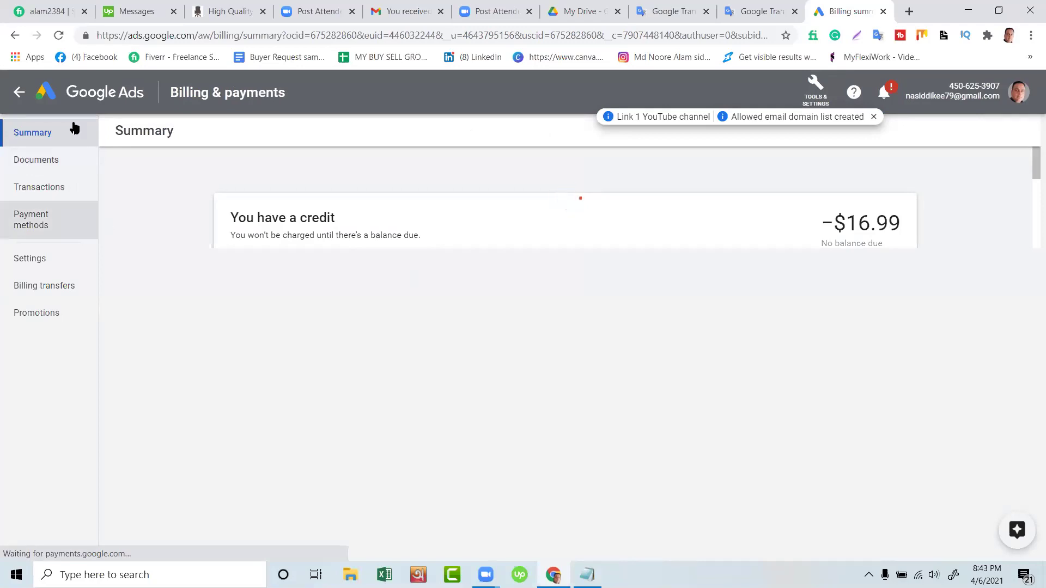
- Return to the Google Ads overview page and reload it
{"action": "left_click", "coordinate": [121, 94]}
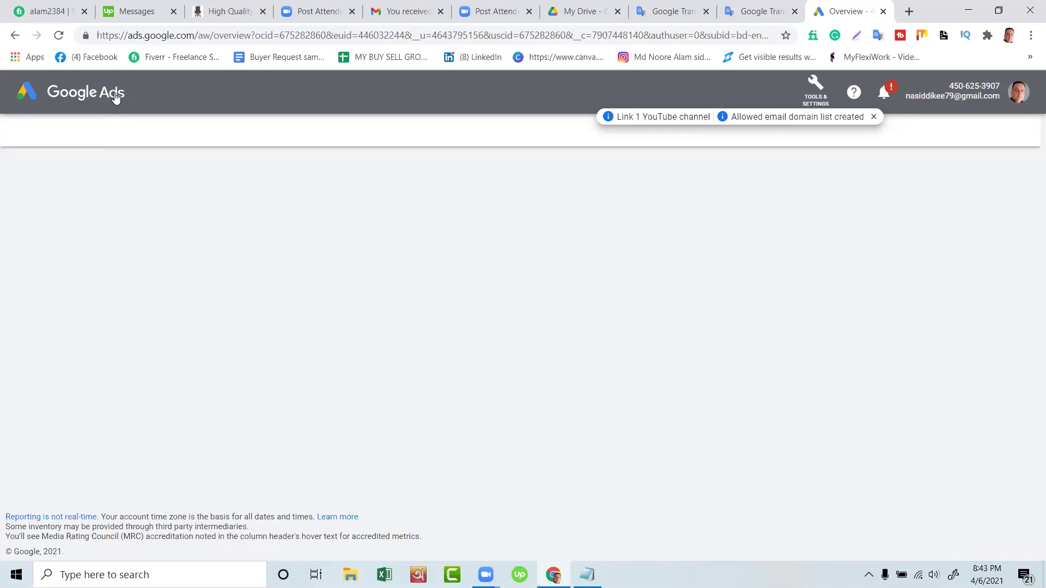
{"action": "left_click", "coordinate": [59, 35]}
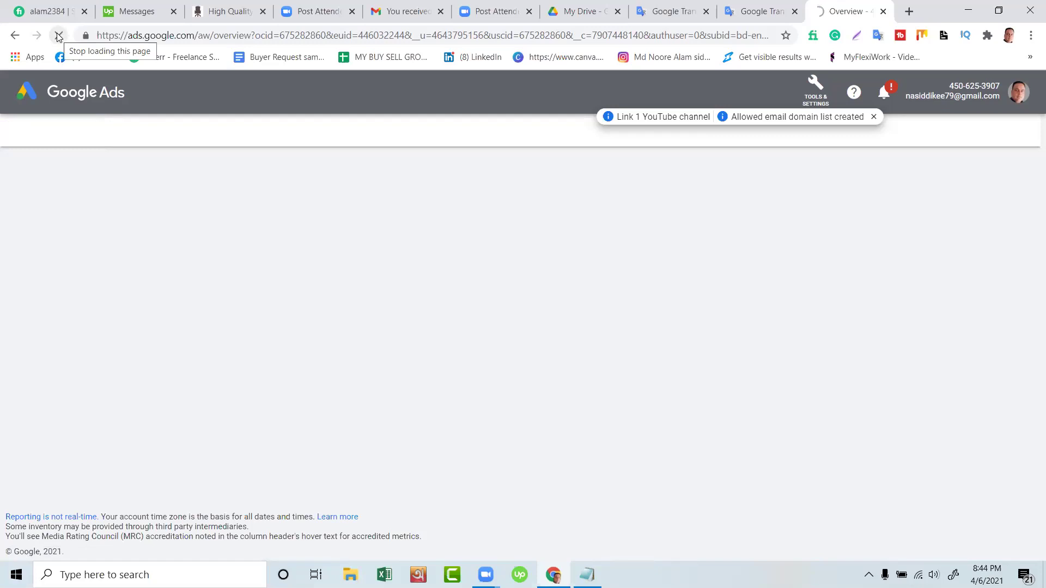
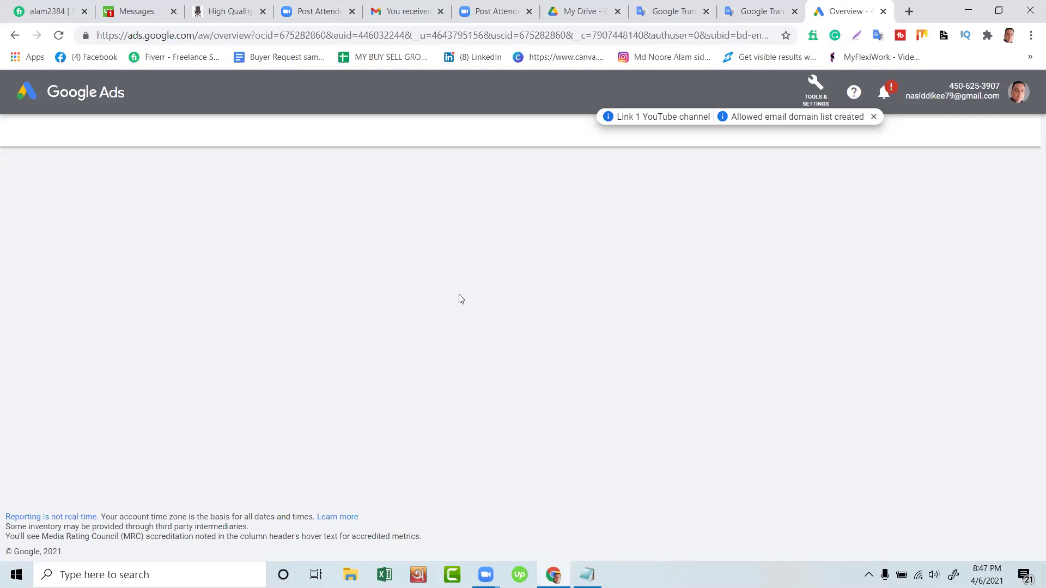
{"action": "left_click", "coordinate": [59, 36]}
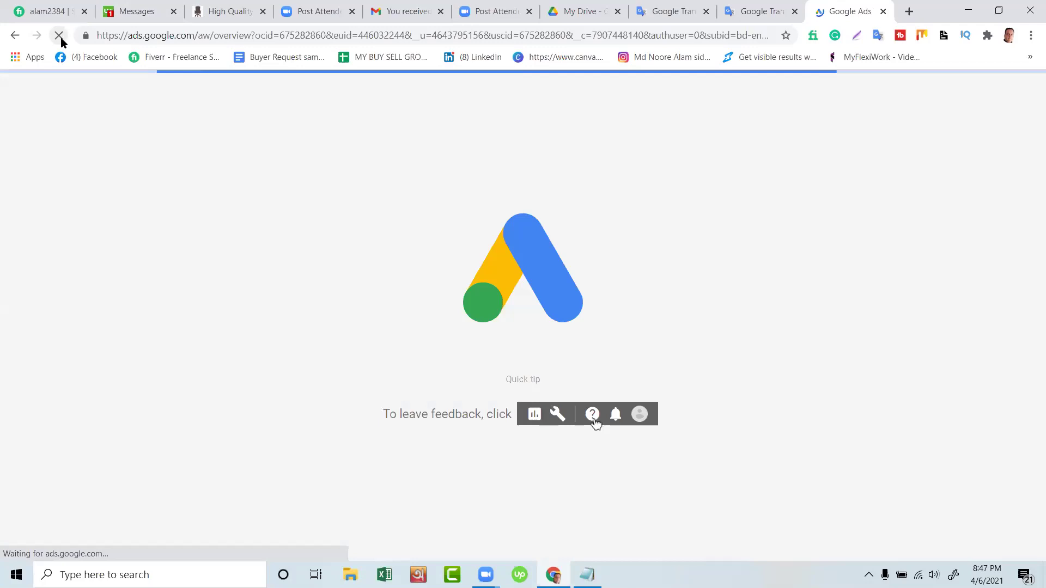
- Check the unread Upwork messages in the Promoting new song conversation, finishing back in Google Ads
{"action": "left_click", "coordinate": [143, 21]}
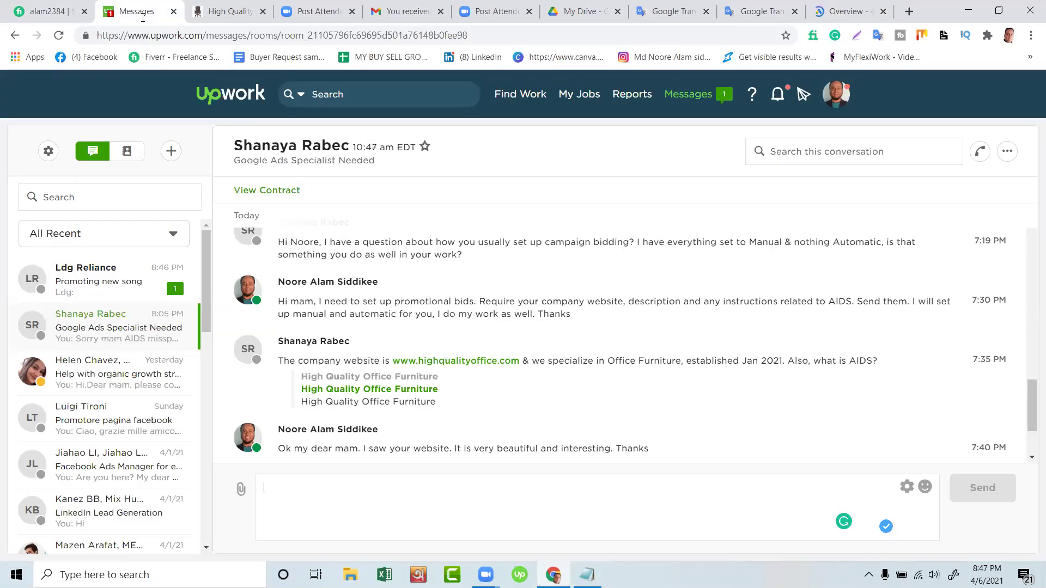
{"action": "mouse_move", "coordinate": [681, 105]}
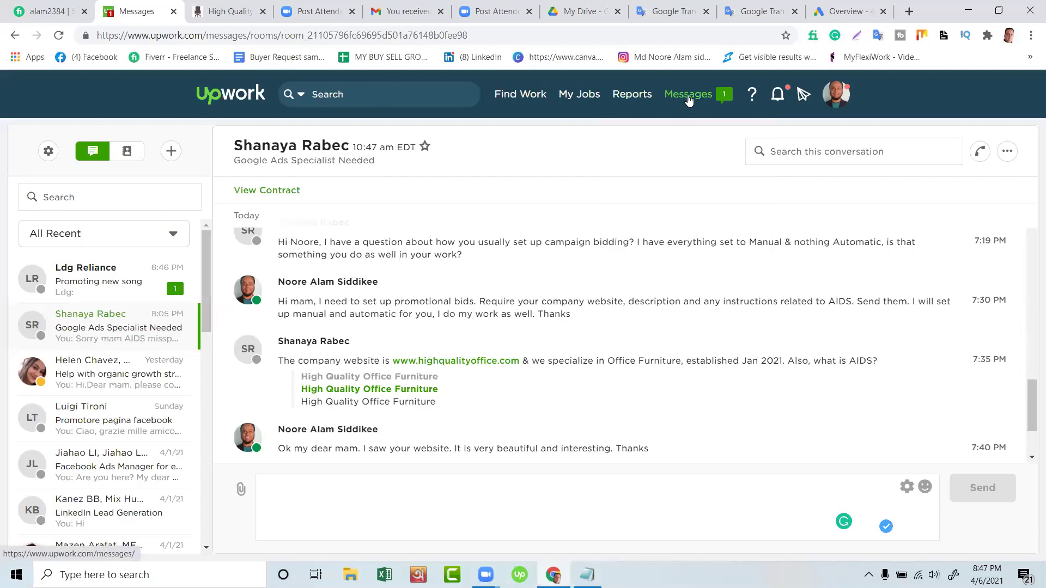
{"action": "left_click", "coordinate": [689, 98]}
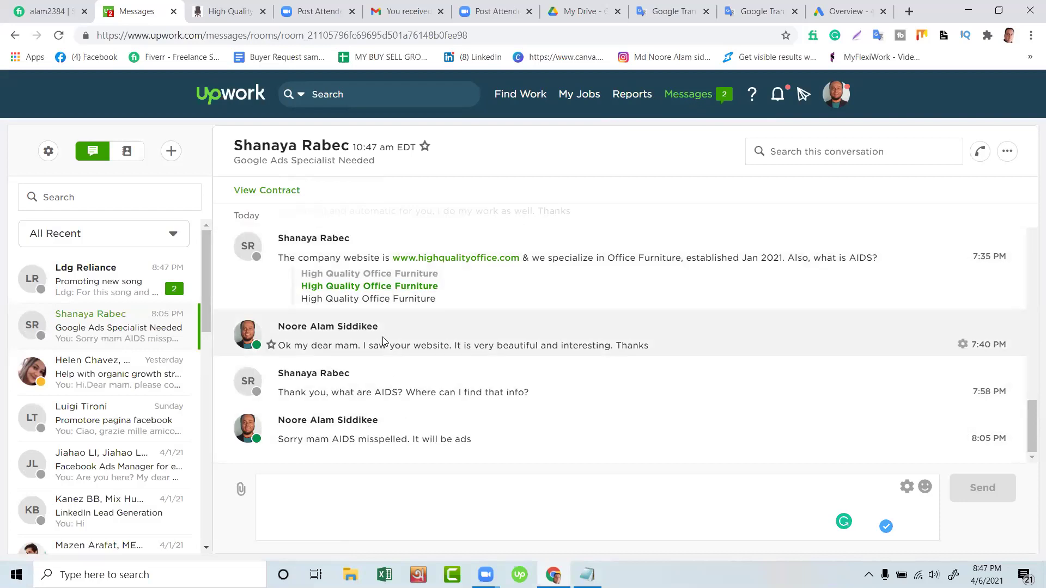
{"action": "left_click", "coordinate": [123, 281]}
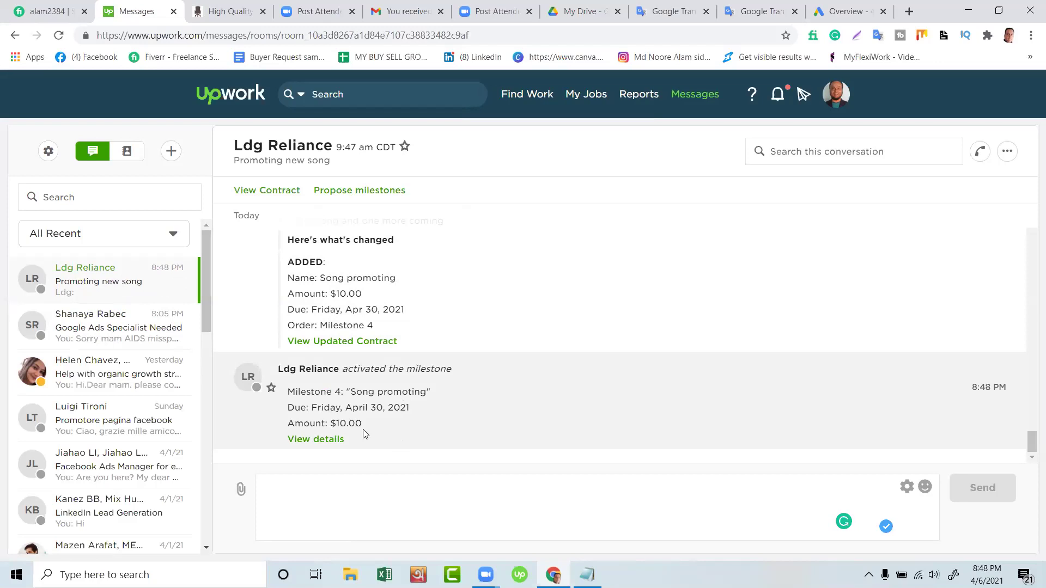
{"action": "left_click", "coordinate": [853, 16]}
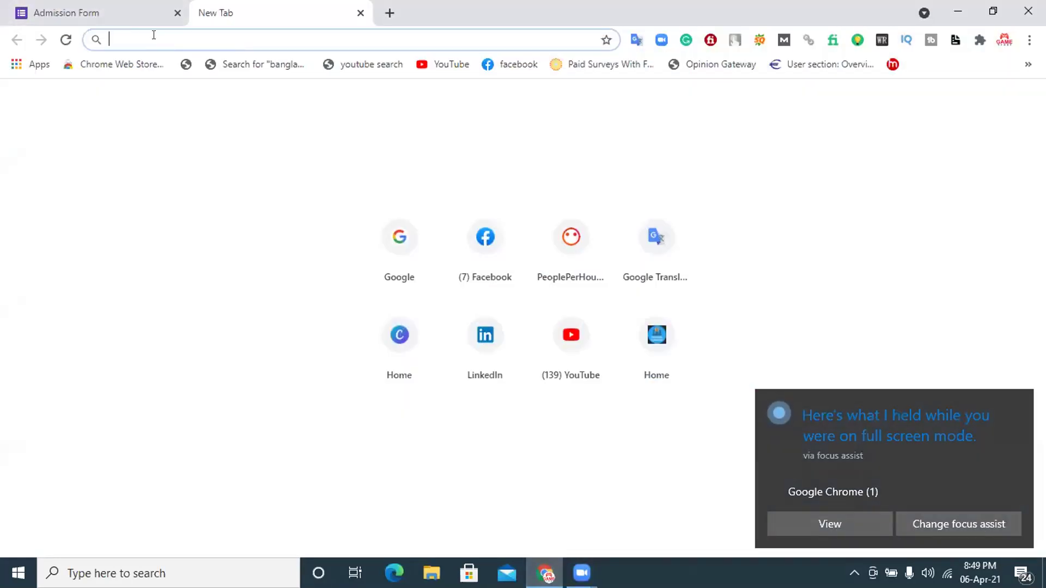
- Search Google for google adwords, open the sponsored Google Ads result and enter the Google Ads account
{"action": "type", "text": "google"}
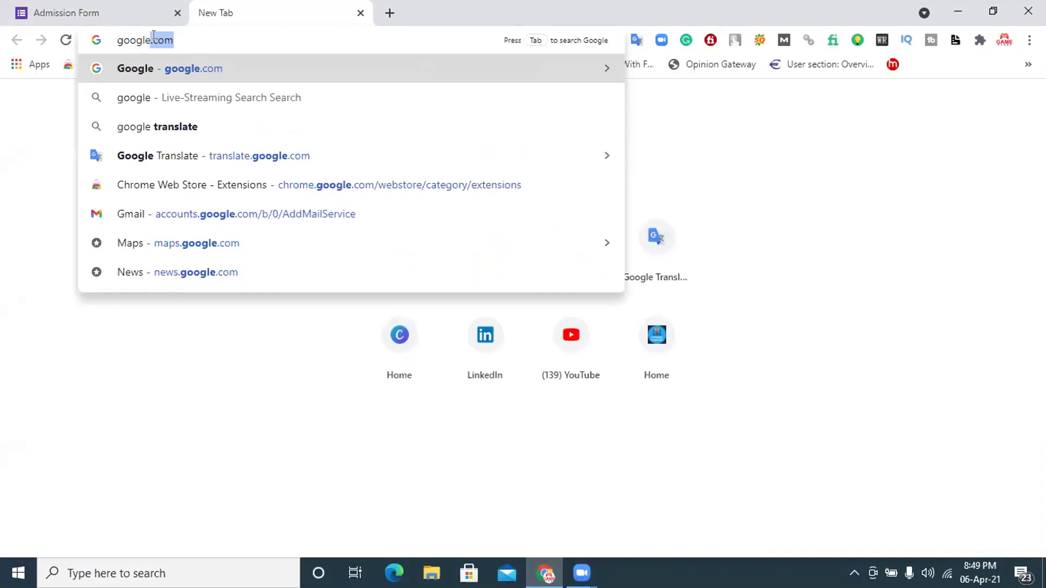
{"action": "key", "text": "Return"}
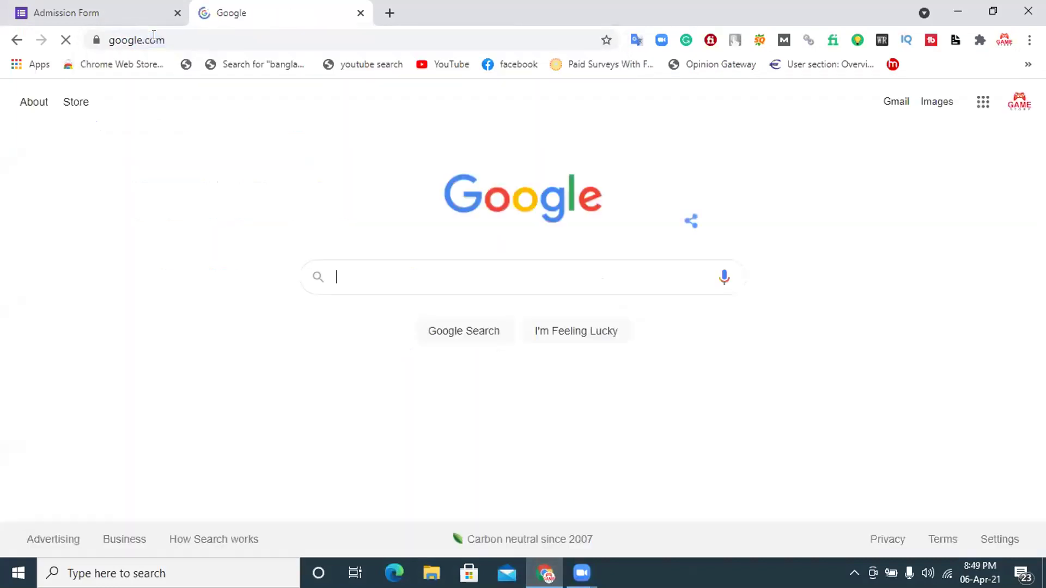
{"action": "type", "text": "google"}
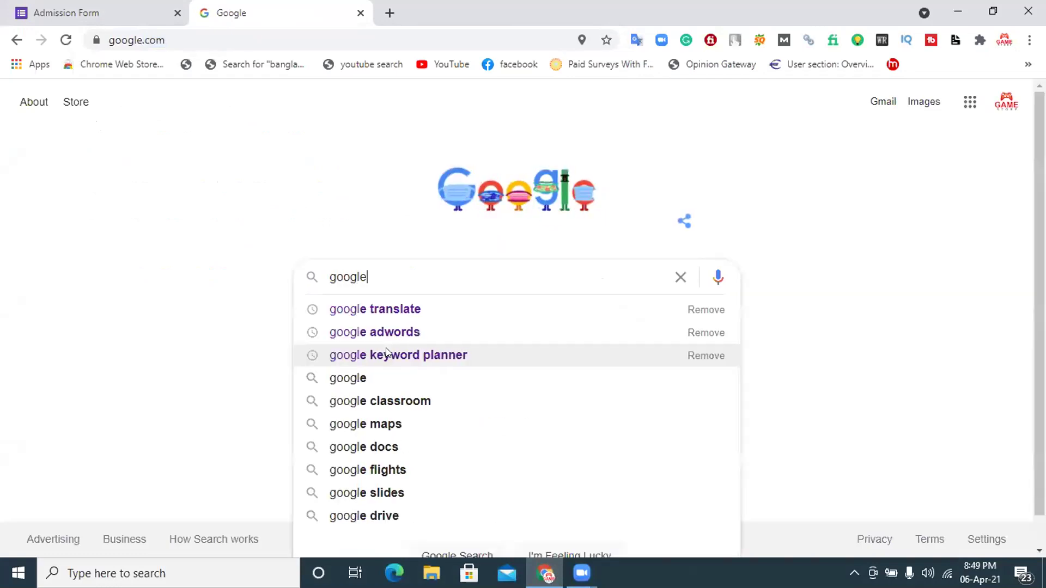
{"action": "left_click", "coordinate": [389, 333]}
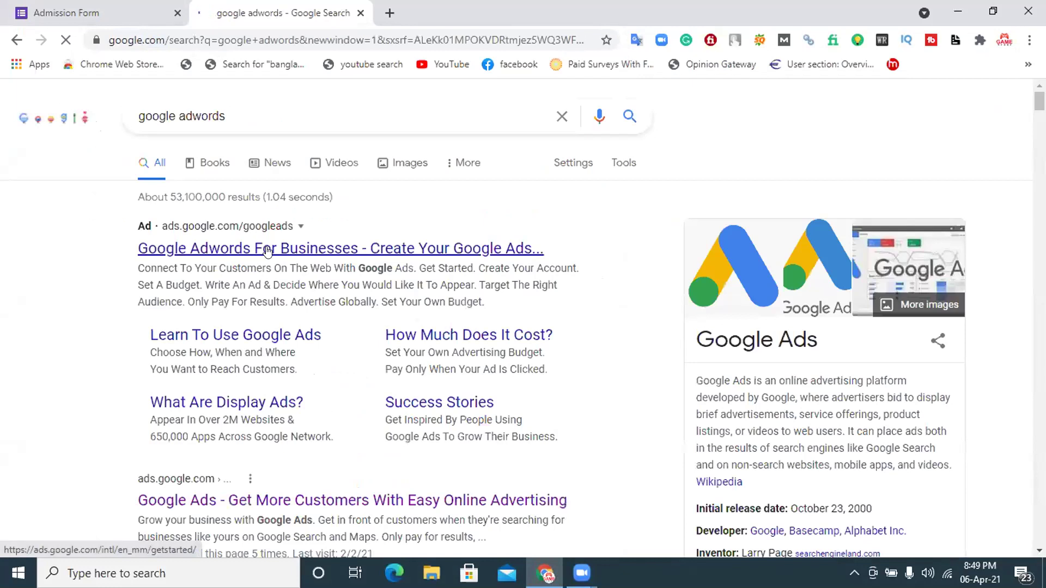
{"action": "left_click", "coordinate": [267, 250]}
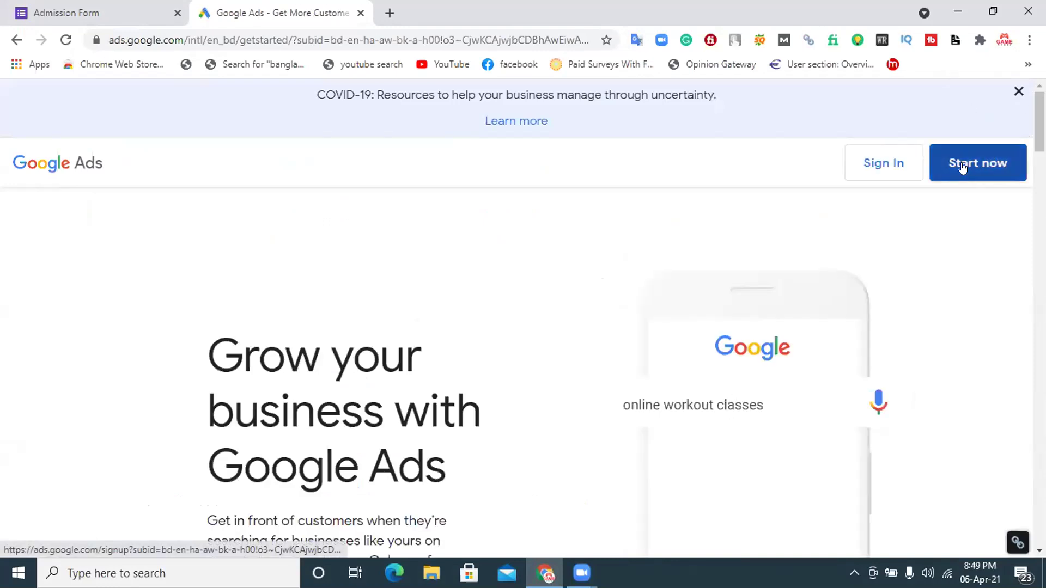
{"action": "left_click", "coordinate": [962, 165]}
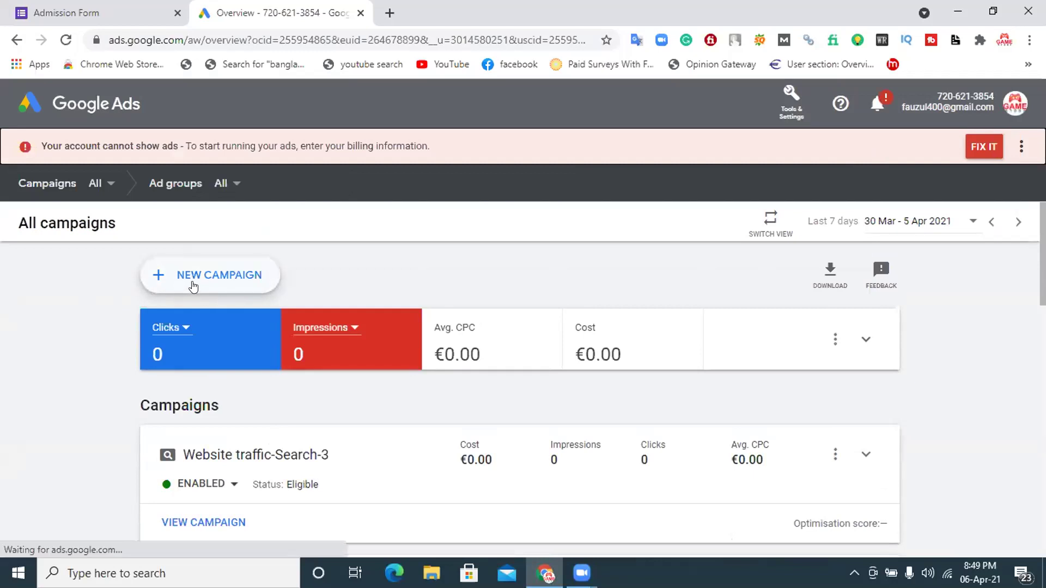
{"action": "left_click", "coordinate": [171, 289]}
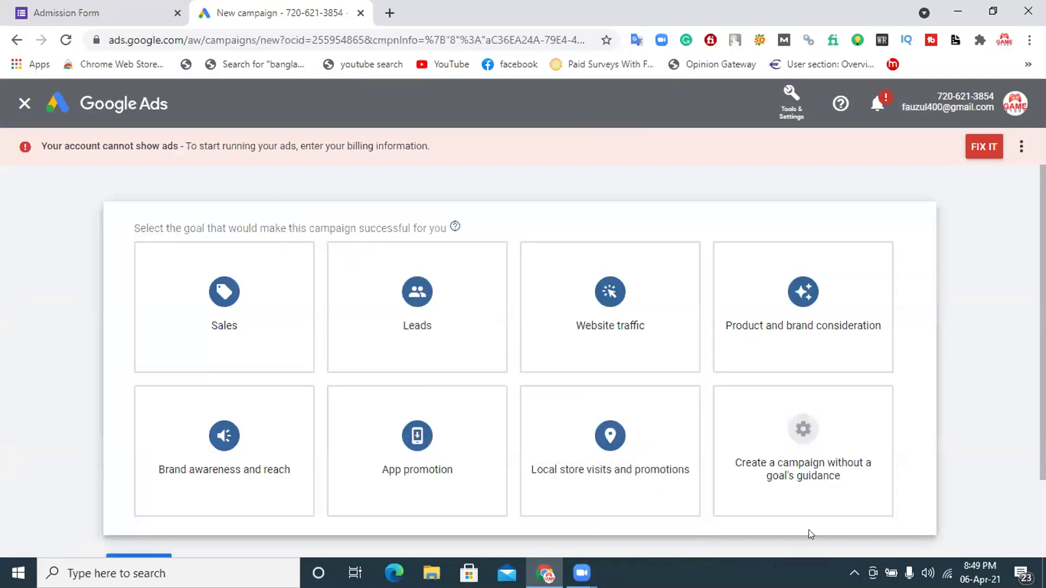
{"action": "left_click", "coordinate": [632, 342]}
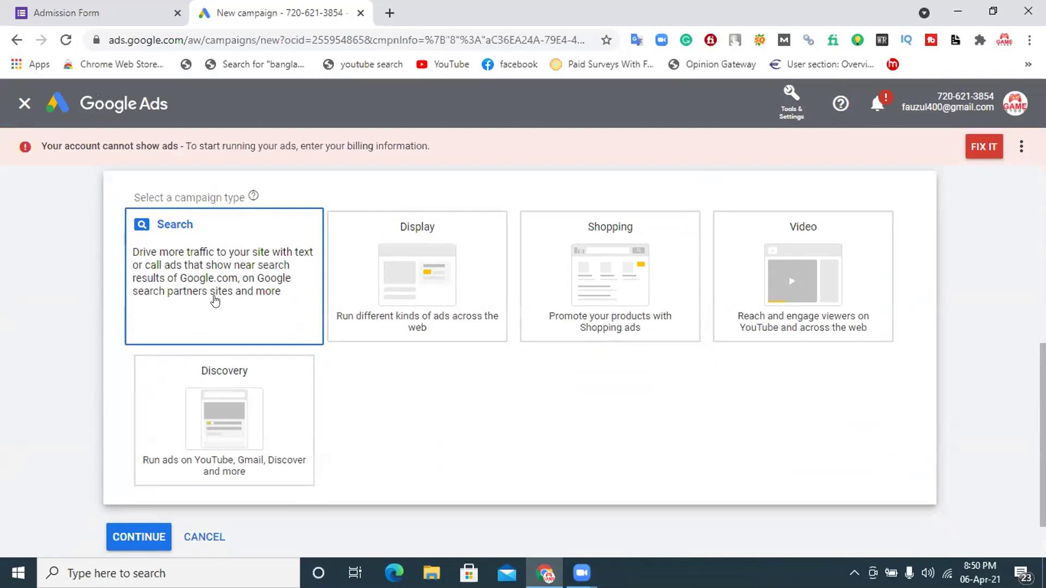
{"action": "left_click", "coordinate": [216, 301]}
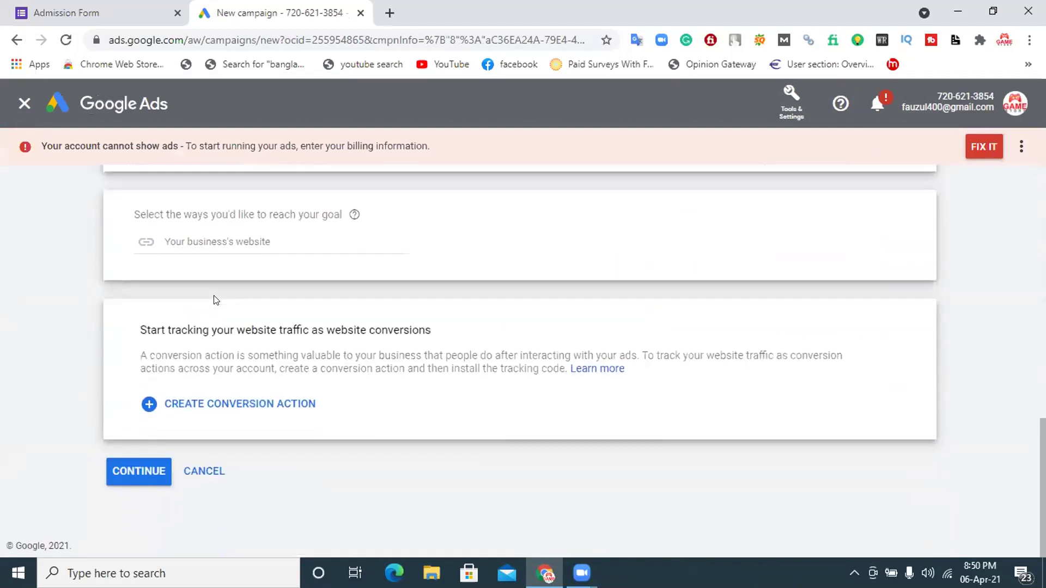
{"action": "left_click", "coordinate": [196, 233]}
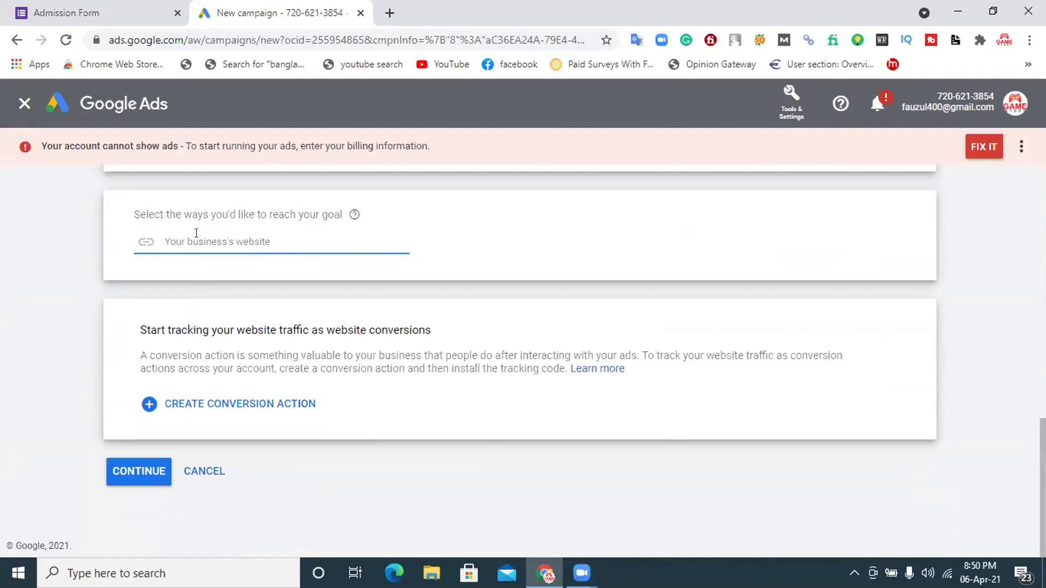
{"action": "type", "text": "www.onlineearningtips.net"}
{"action": "left_click", "coordinate": [144, 472]}
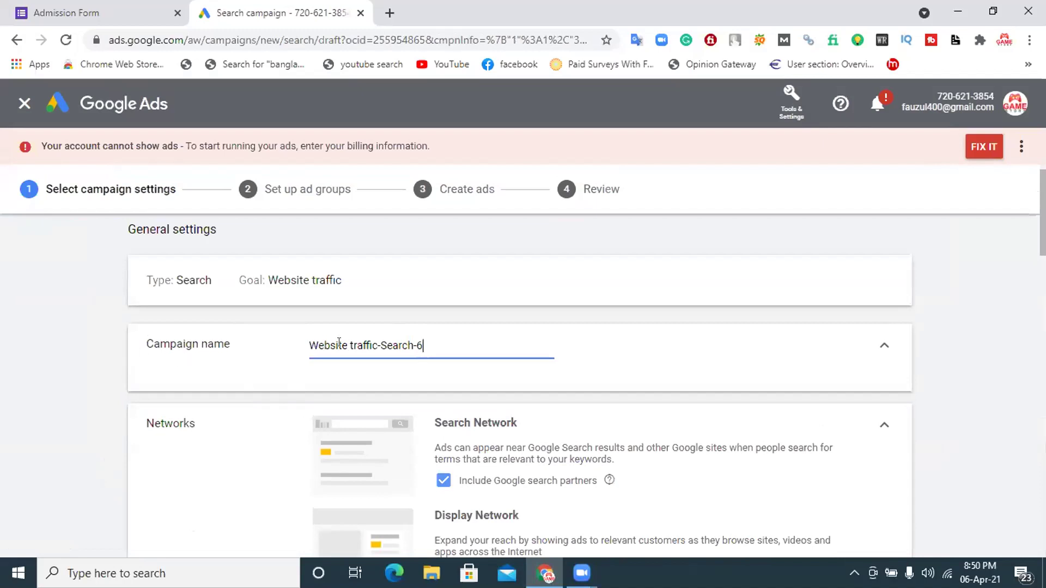
- Exclude the Google Display Network from the campaign's networks
{"action": "scroll", "coordinate": [520, 386], "scroll_direction": "down", "scroll_amount": 1}
{"action": "scroll", "coordinate": [615, 351], "scroll_direction": "down", "scroll_amount": 3}
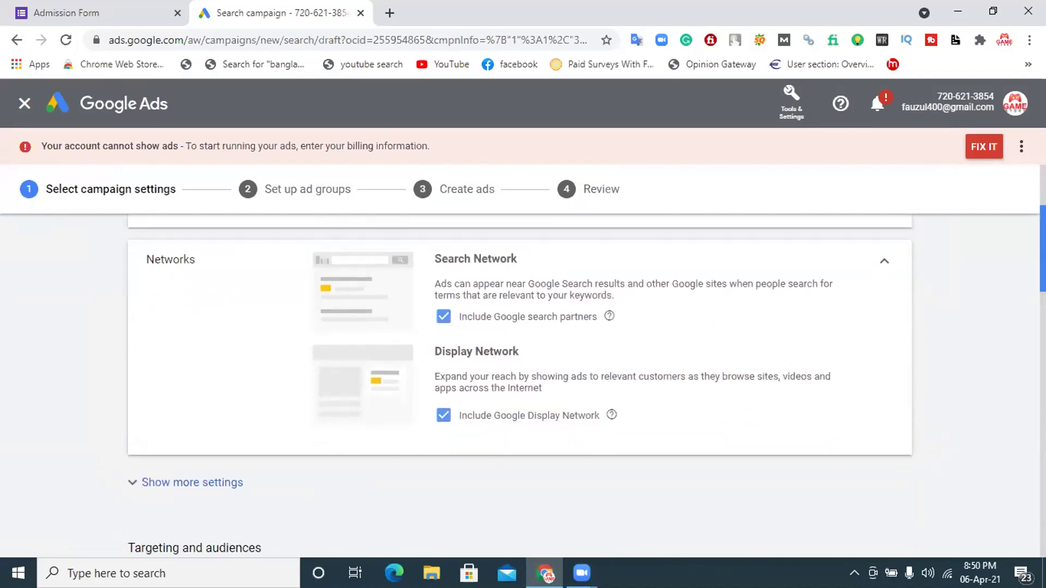
{"action": "left_click", "coordinate": [447, 415]}
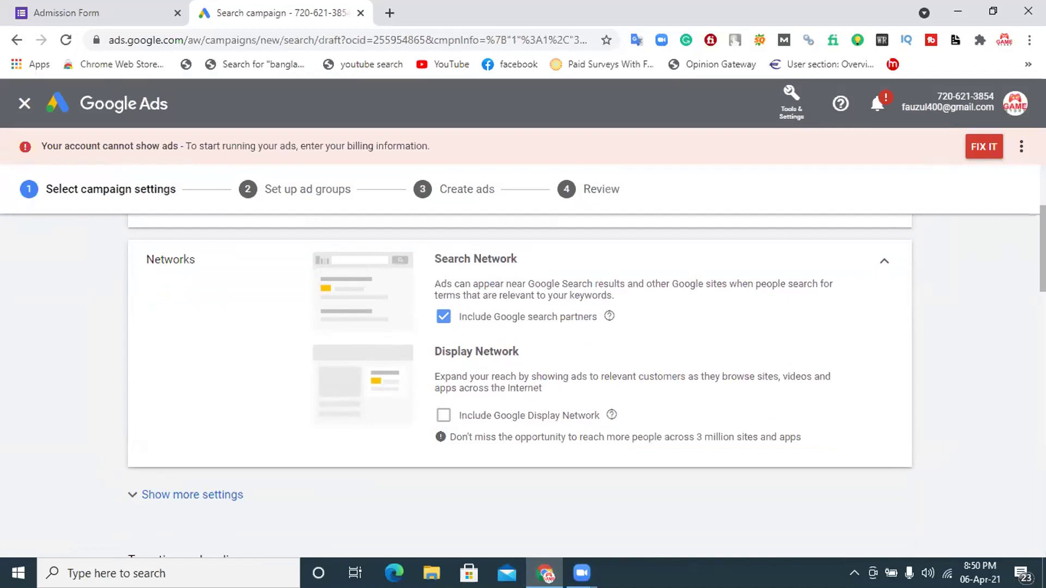
- Show the additional campaign settings and set the campaign's end date to 8 Apr 2021
{"action": "scroll", "coordinate": [260, 360], "scroll_direction": "down", "scroll_amount": 3}
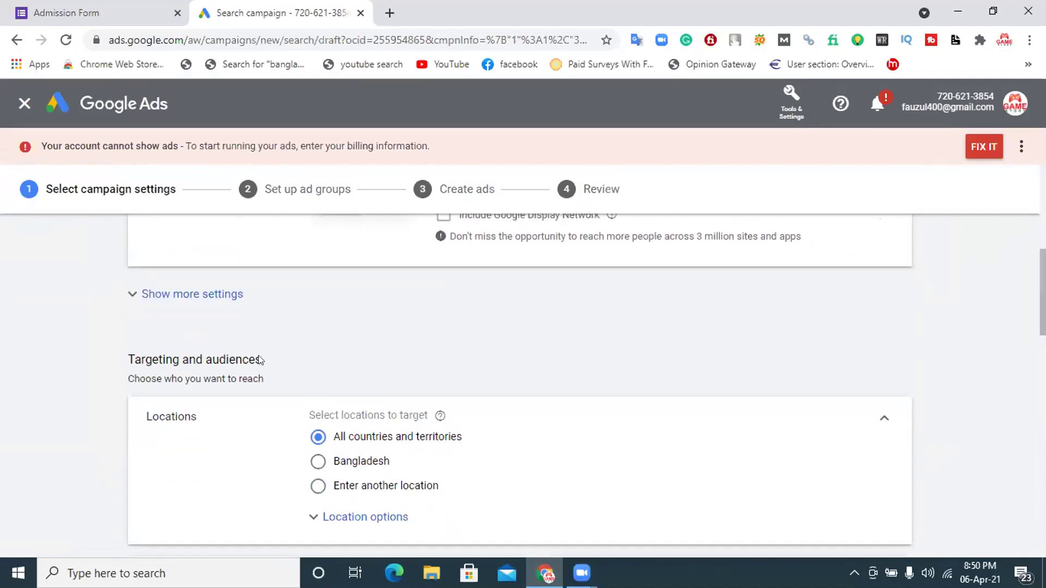
{"action": "left_click", "coordinate": [154, 294]}
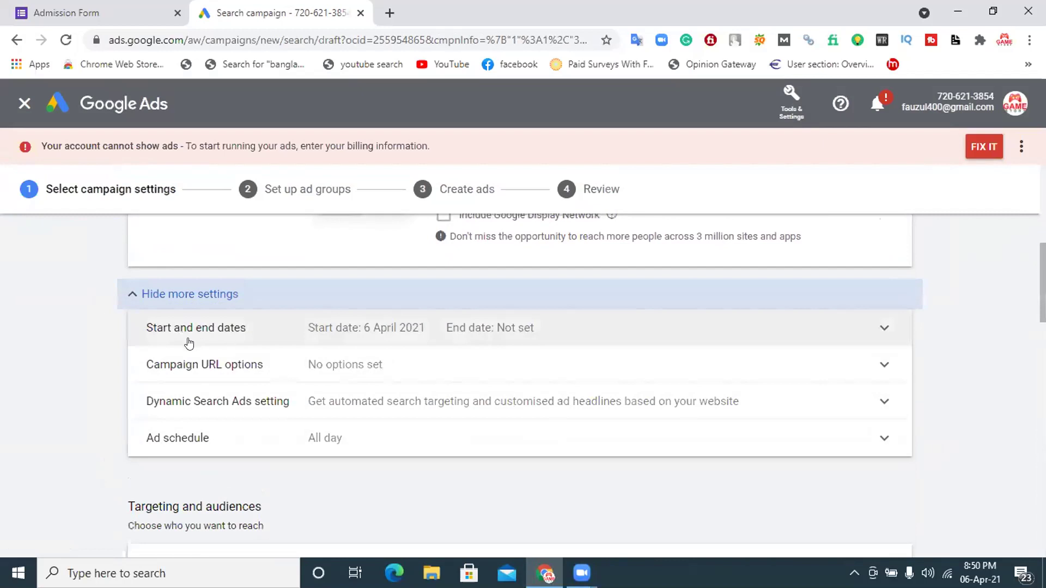
{"action": "left_click", "coordinate": [488, 331]}
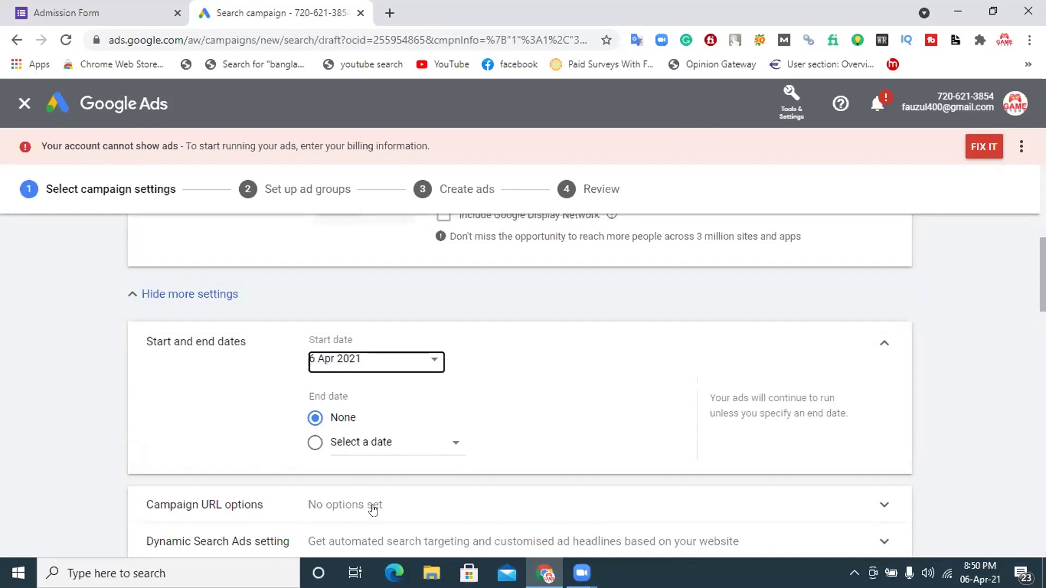
{"action": "left_click", "coordinate": [377, 443]}
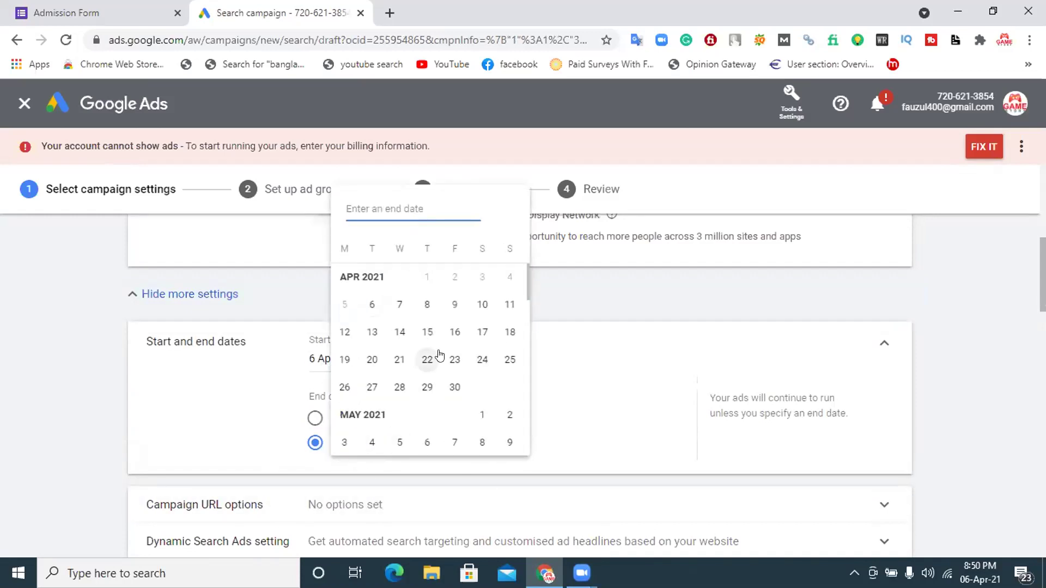
{"action": "left_click", "coordinate": [428, 304]}
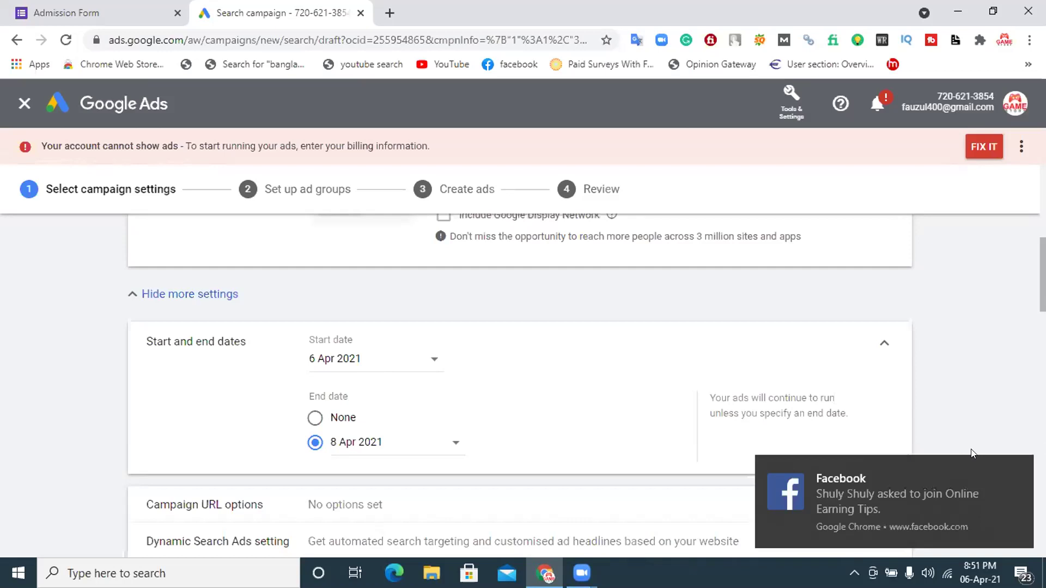
{"action": "left_click", "coordinate": [1011, 468]}
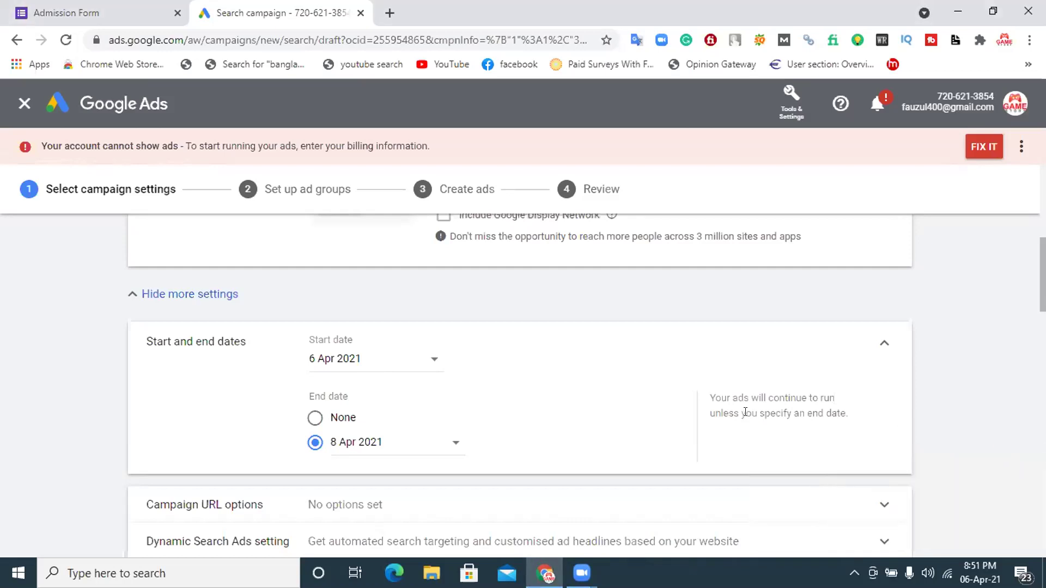
- Review the campaign's location and language targeting, and expand the Audiences section to examine its suggestions
{"action": "scroll", "coordinate": [519, 382], "scroll_direction": "down", "scroll_amount": 1}
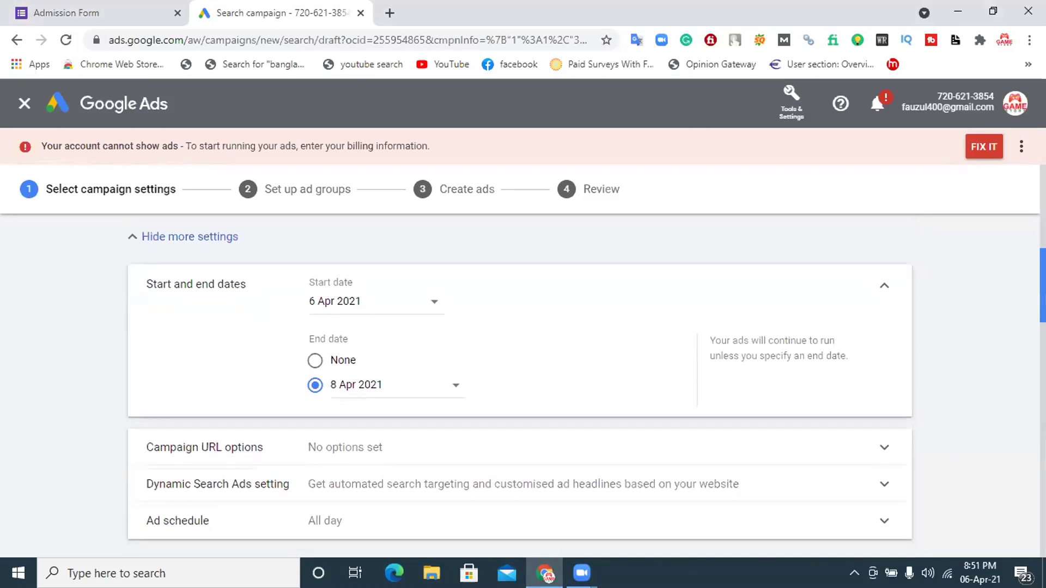
{"action": "scroll", "coordinate": [520, 382], "scroll_direction": "down", "scroll_amount": 1}
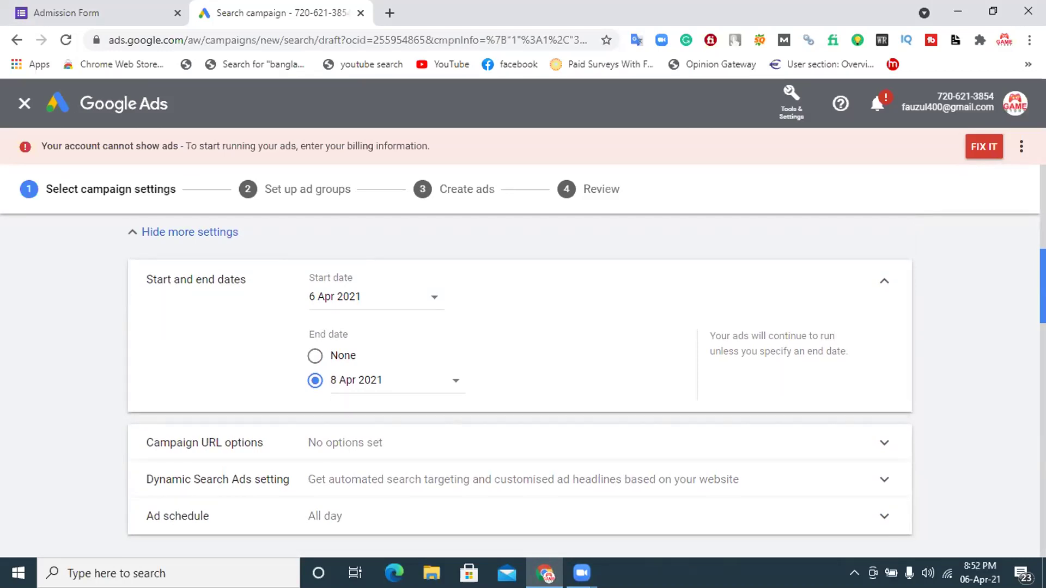
{"action": "scroll", "coordinate": [519, 381], "scroll_direction": "down", "scroll_amount": 2}
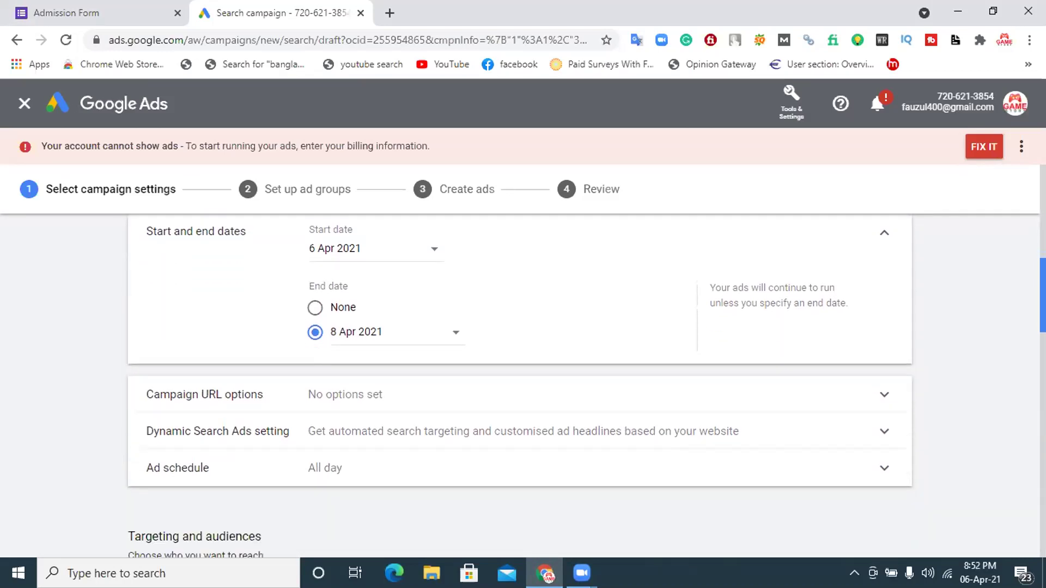
{"action": "scroll", "coordinate": [520, 381], "scroll_direction": "down", "scroll_amount": 4}
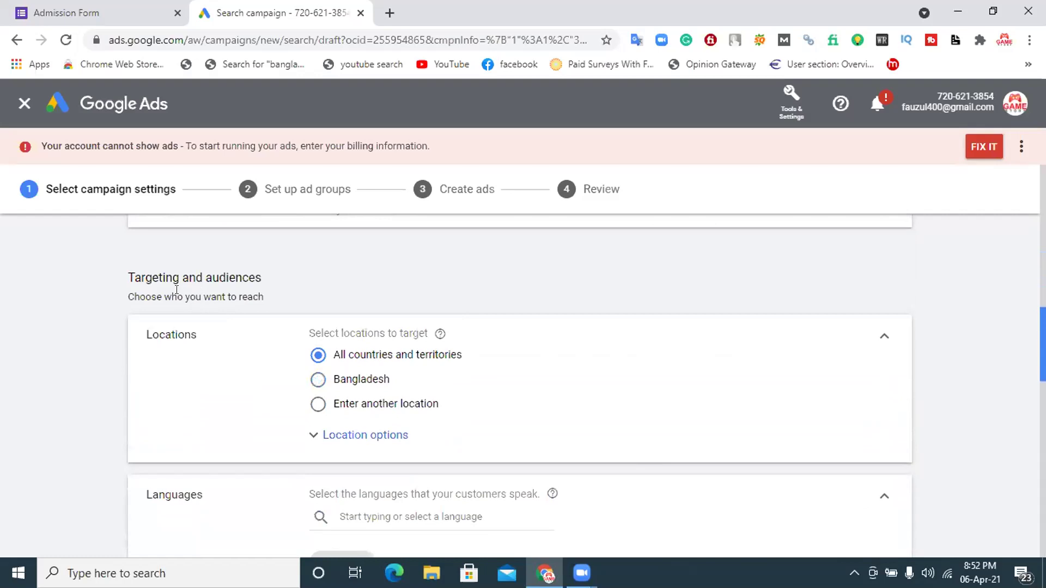
{"action": "scroll", "coordinate": [344, 369], "scroll_direction": "down", "scroll_amount": 1}
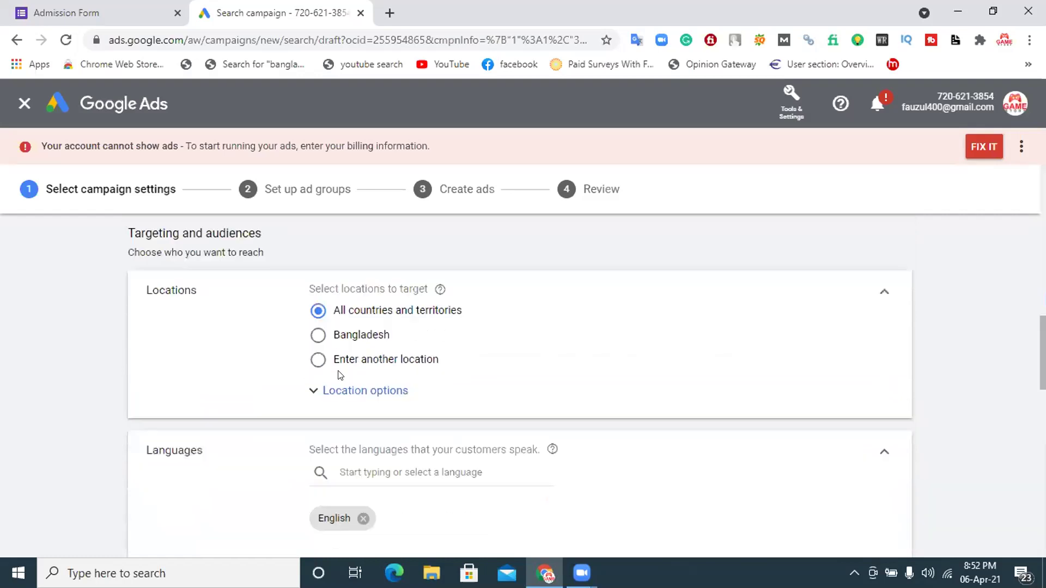
{"action": "scroll", "coordinate": [874, 362], "scroll_direction": "down", "scroll_amount": 4}
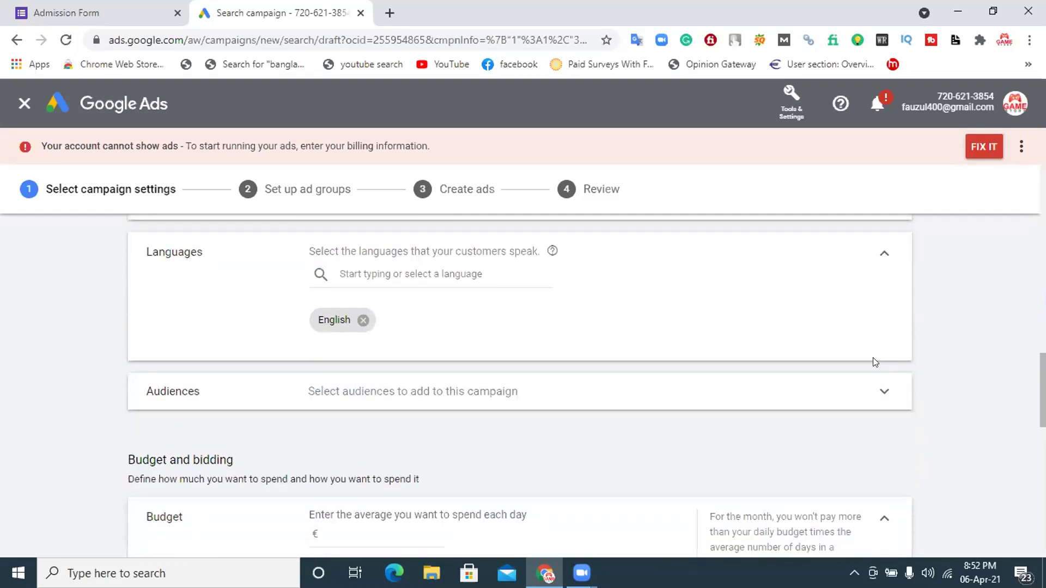
{"action": "left_click", "coordinate": [214, 393]}
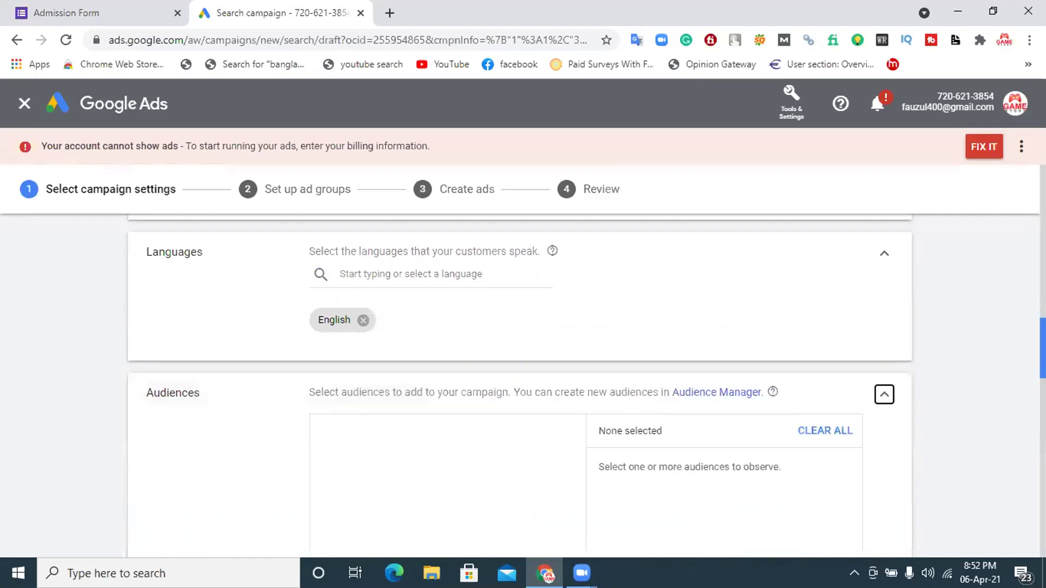
{"action": "scroll", "coordinate": [578, 415], "scroll_direction": "down", "scroll_amount": 5}
{"action": "scroll", "coordinate": [585, 381], "scroll_direction": "up", "scroll_amount": 4}
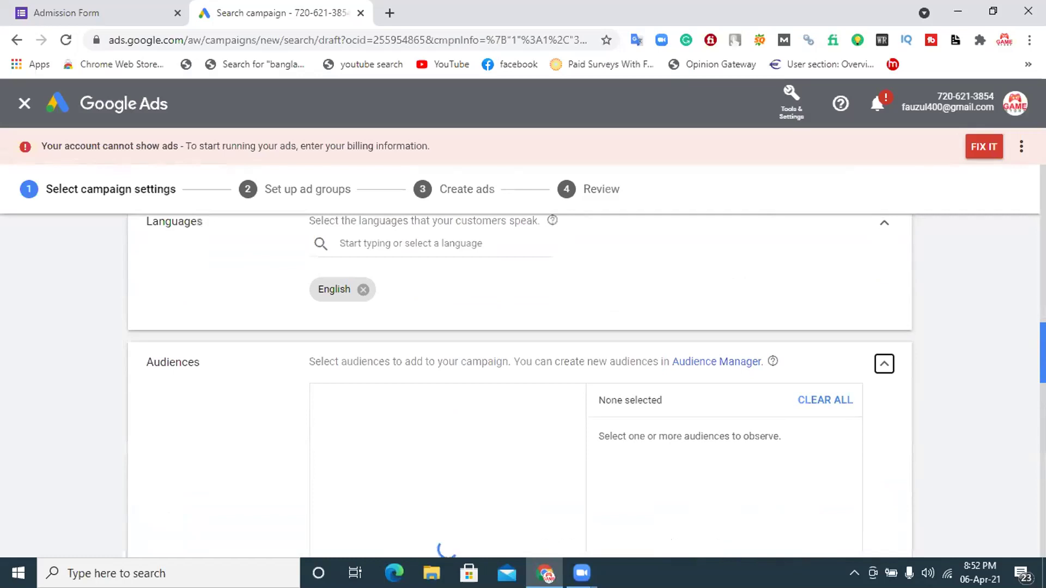
{"action": "scroll", "coordinate": [519, 467], "scroll_direction": "down", "scroll_amount": 3}
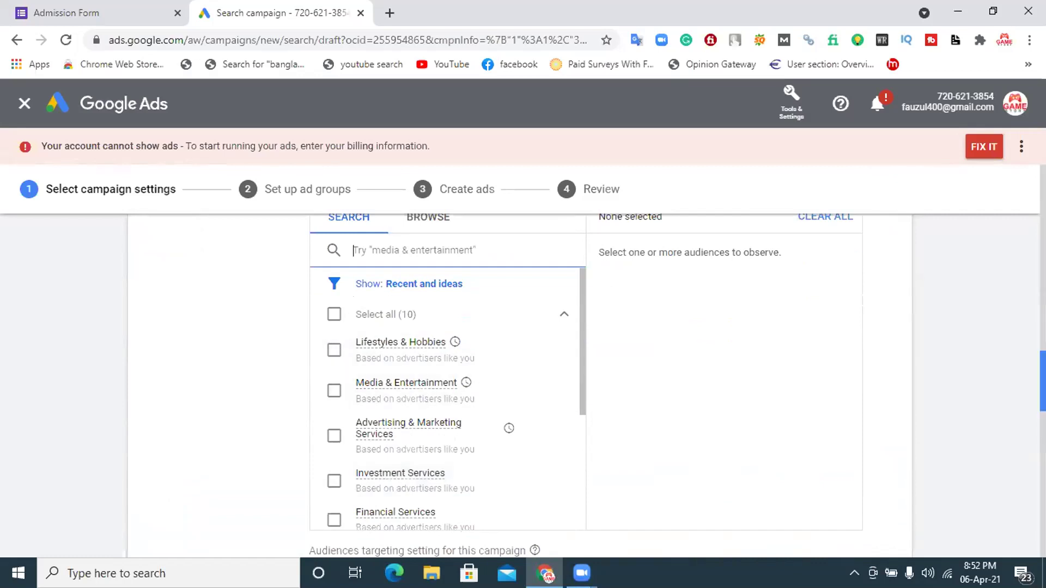
- Set the average daily budget to €2 and choose Clicks as the bidding focus
{"action": "scroll", "coordinate": [329, 377], "scroll_direction": "down", "scroll_amount": 8}
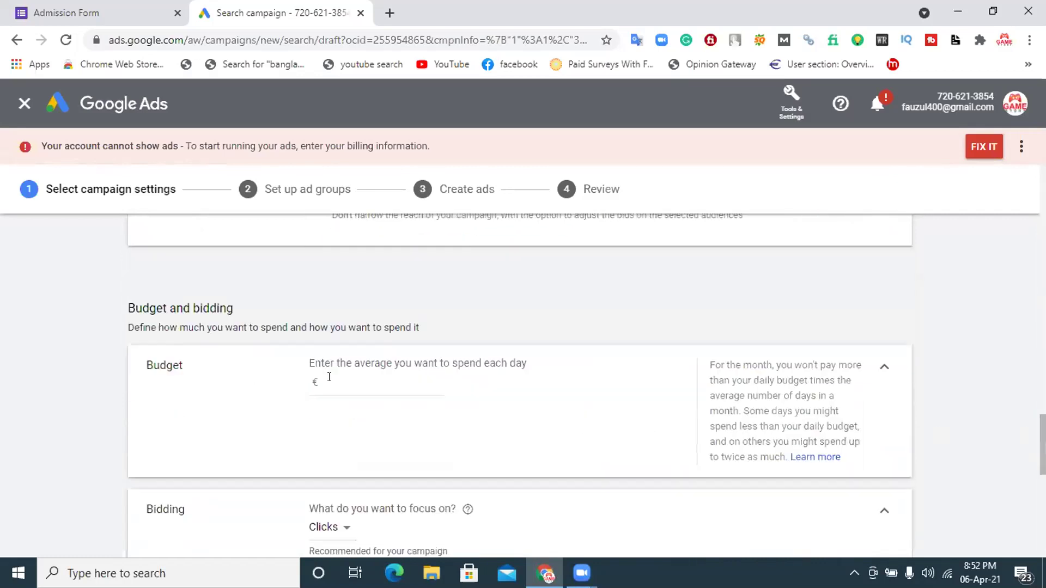
{"action": "left_click", "coordinate": [334, 378]}
{"action": "type", "text": "2"}
{"action": "scroll", "coordinate": [377, 384], "scroll_direction": "down", "scroll_amount": 3}
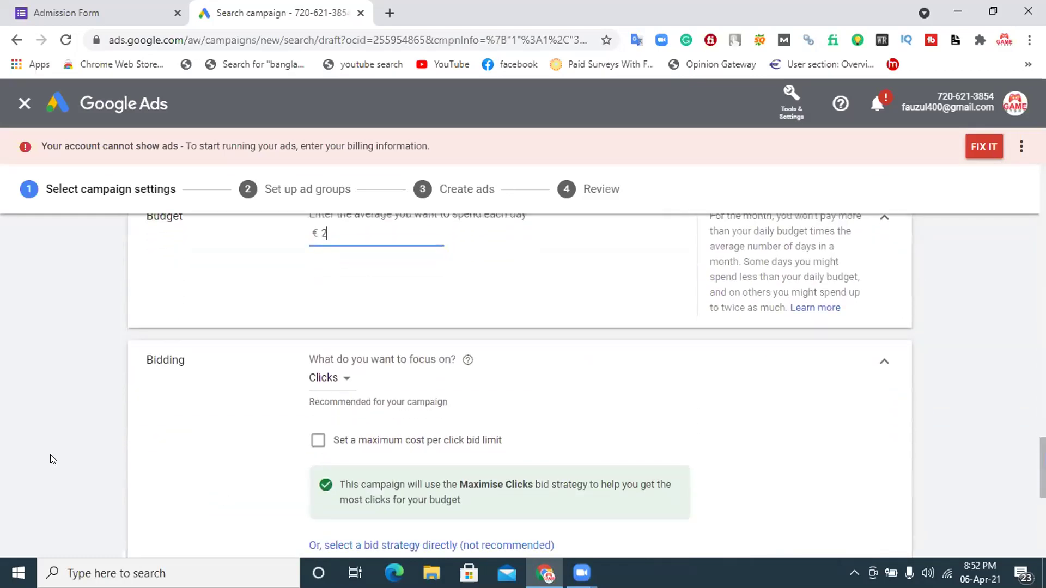
{"action": "left_click", "coordinate": [339, 384]}
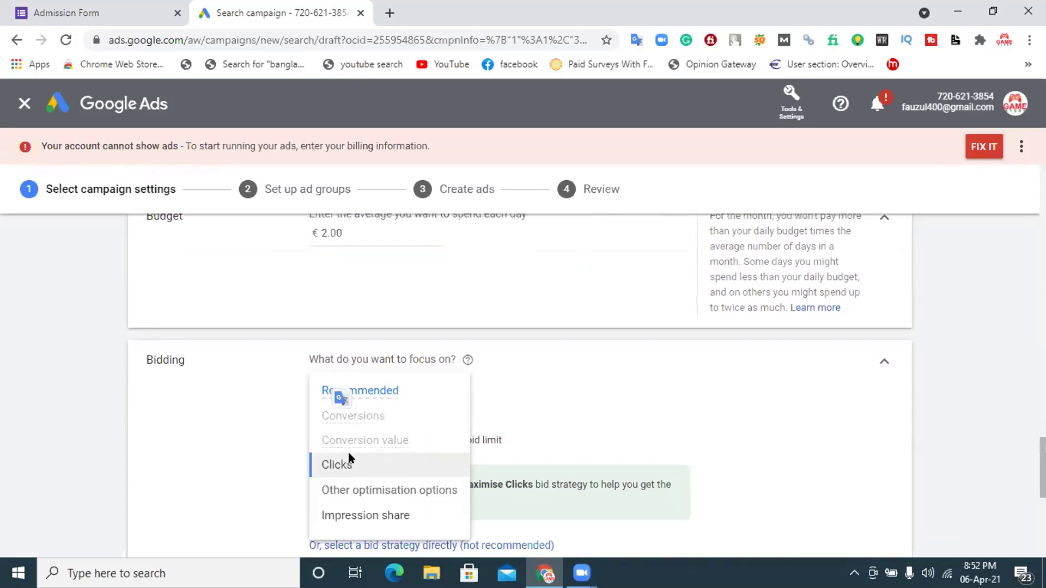
{"action": "mouse_move", "coordinate": [383, 424]}
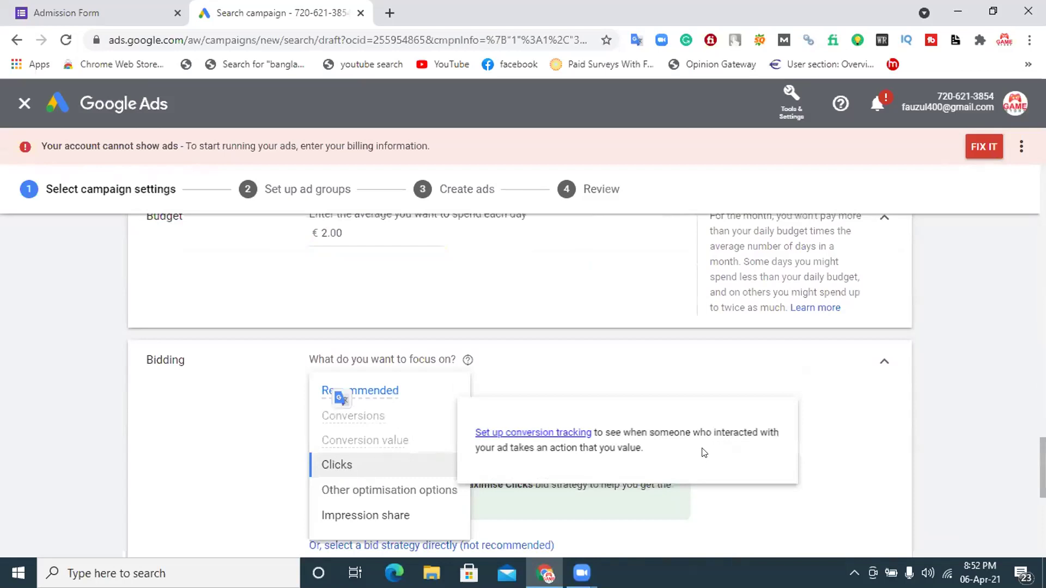
{"action": "left_click", "coordinate": [339, 460]}
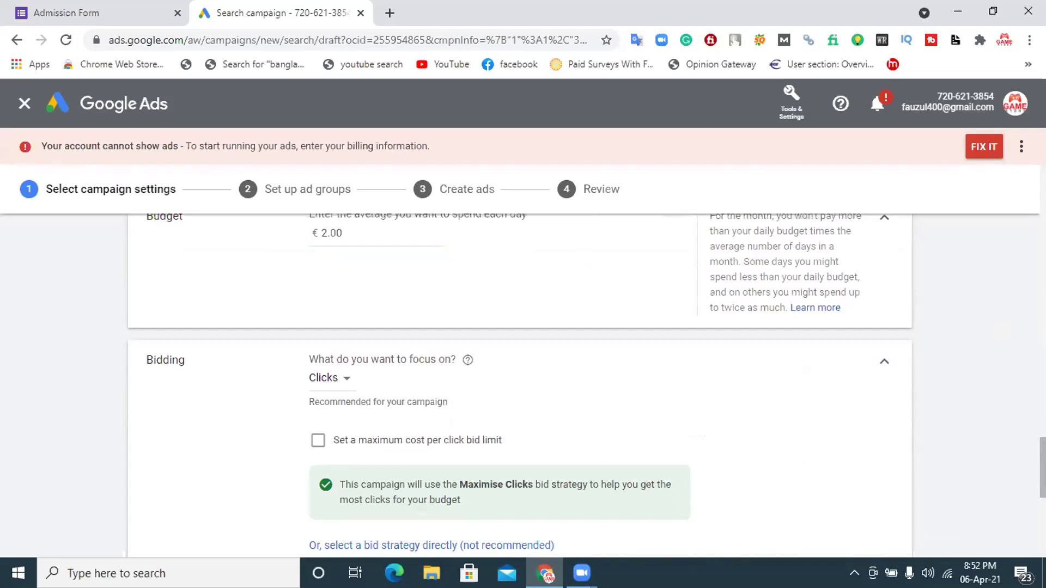
- Show the additional bidding settings, then save the campaign settings without ad extensions and continue to ad group setup
{"action": "scroll", "coordinate": [375, 399], "scroll_direction": "down", "scroll_amount": 2}
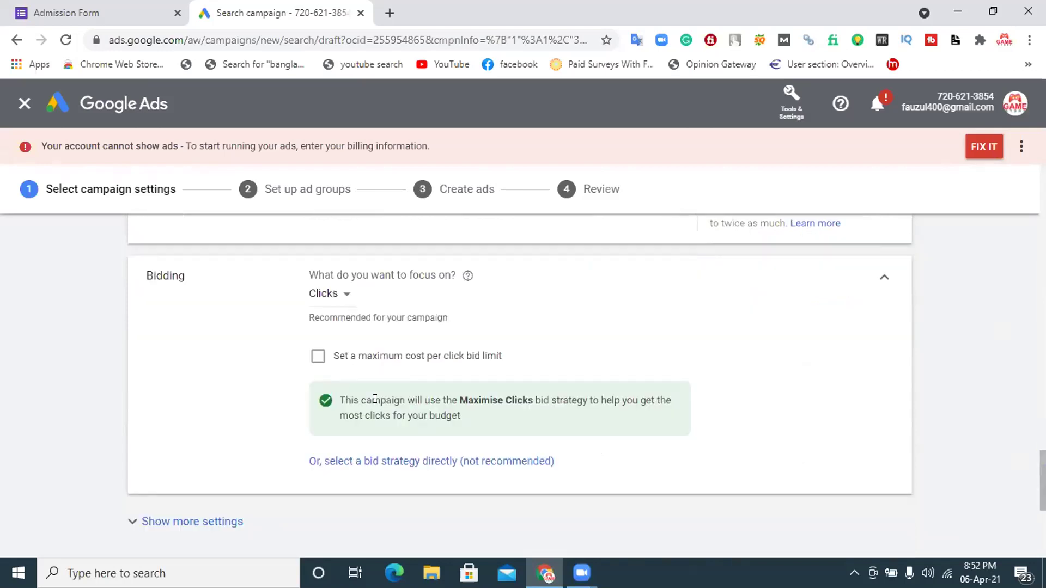
{"action": "scroll", "coordinate": [1007, 470], "scroll_direction": "down", "scroll_amount": 3}
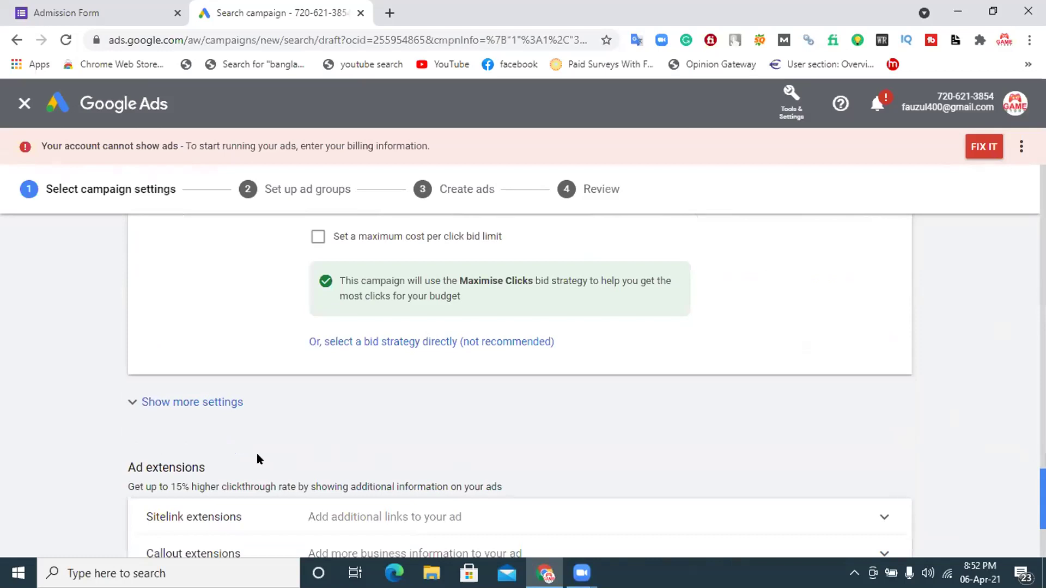
{"action": "left_click", "coordinate": [213, 403]}
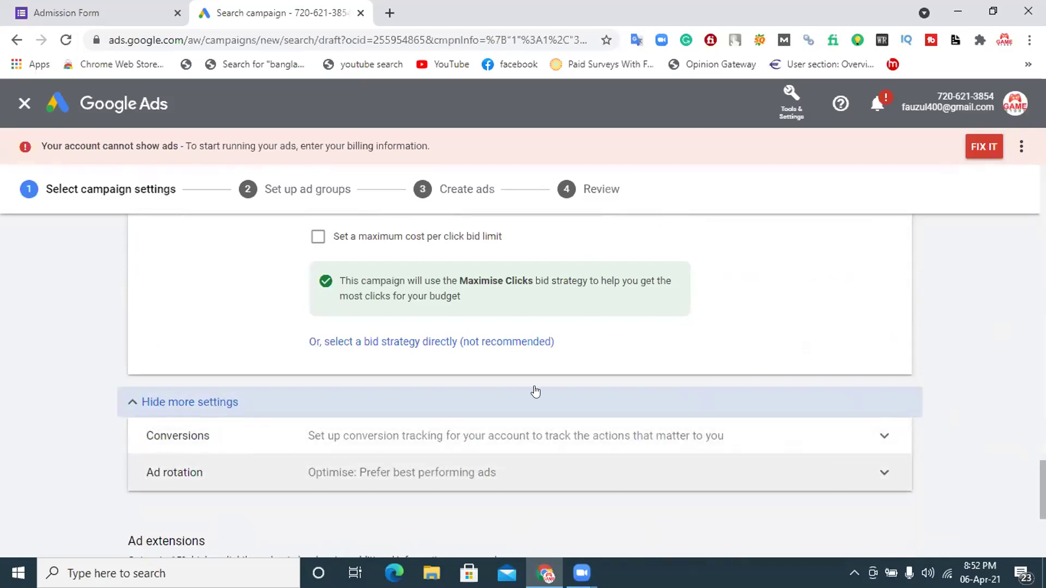
{"action": "scroll", "coordinate": [1026, 440], "scroll_direction": "down", "scroll_amount": 3}
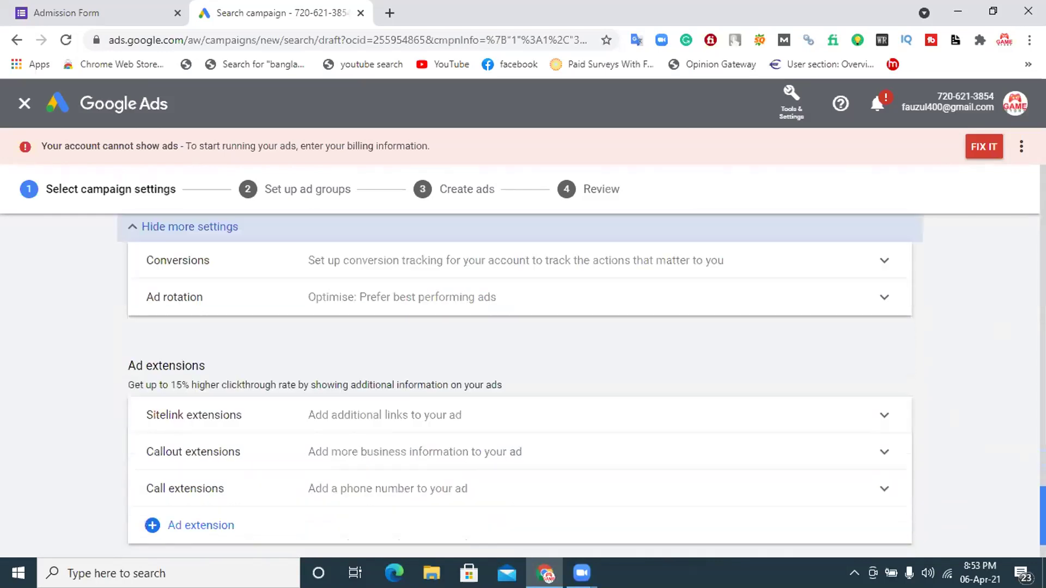
{"action": "scroll", "coordinate": [1026, 441], "scroll_direction": "down", "scroll_amount": 2}
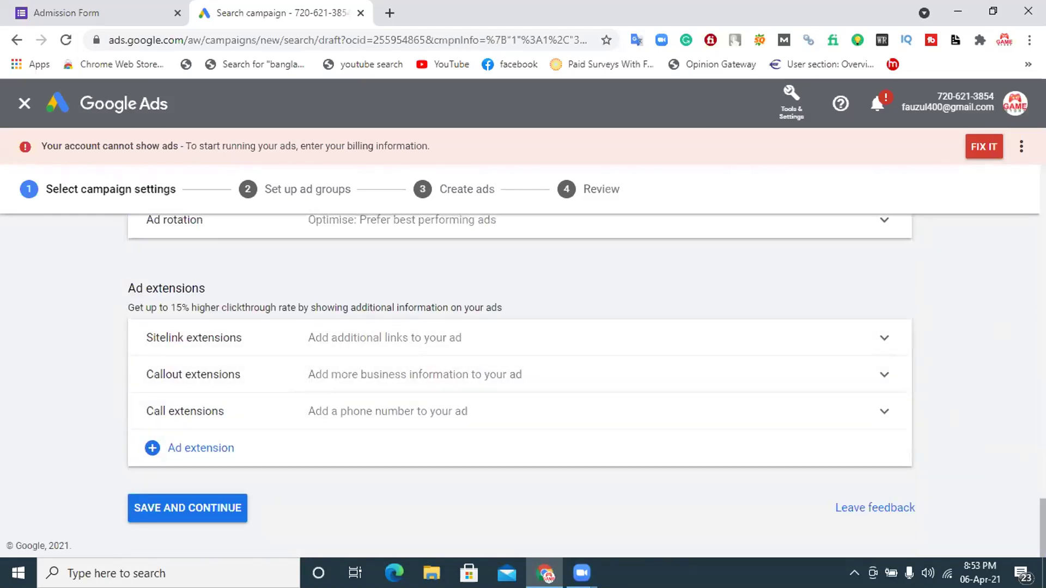
{"action": "left_click", "coordinate": [204, 512]}
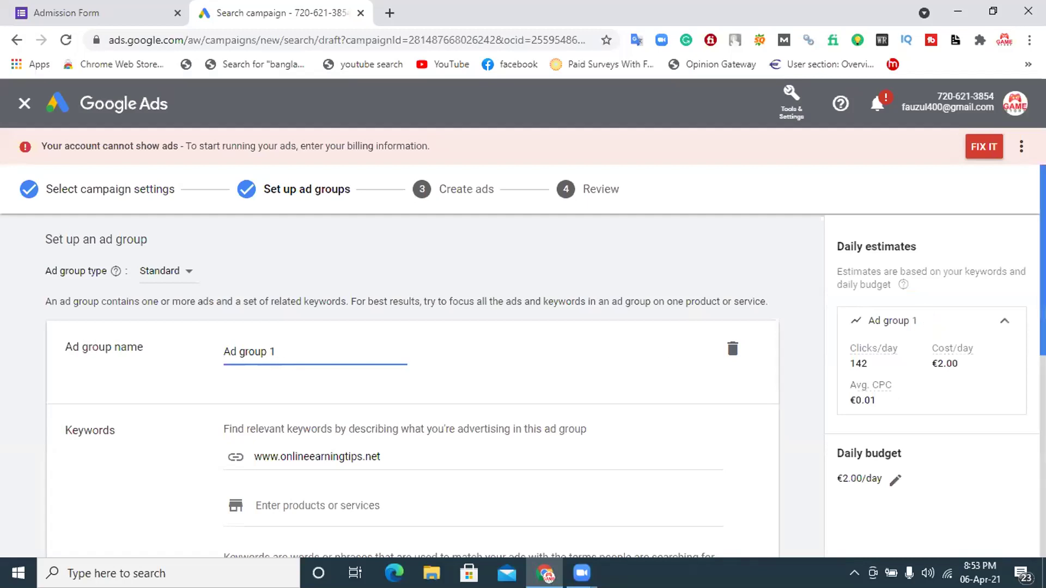
- Review the ad group's name, website and suggested keyword list, along with the daily estimates
{"action": "scroll", "coordinate": [275, 351], "scroll_direction": "down", "scroll_amount": 1}
{"action": "scroll", "coordinate": [1022, 376], "scroll_direction": "down", "scroll_amount": 4}
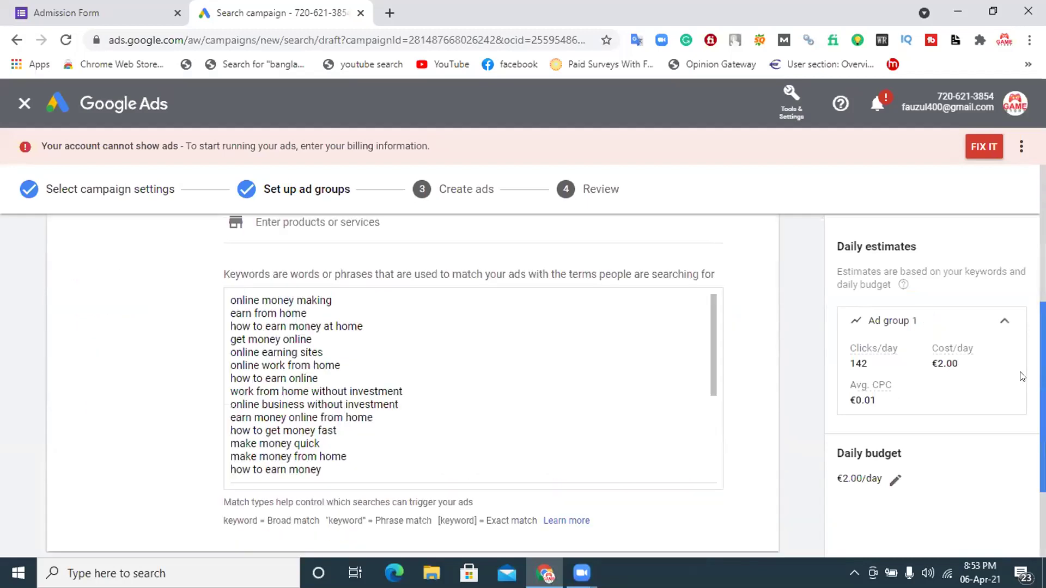
{"action": "scroll", "coordinate": [1022, 359], "scroll_direction": "up", "scroll_amount": 2}
{"action": "scroll", "coordinate": [302, 283], "scroll_direction": "up", "scroll_amount": 1}
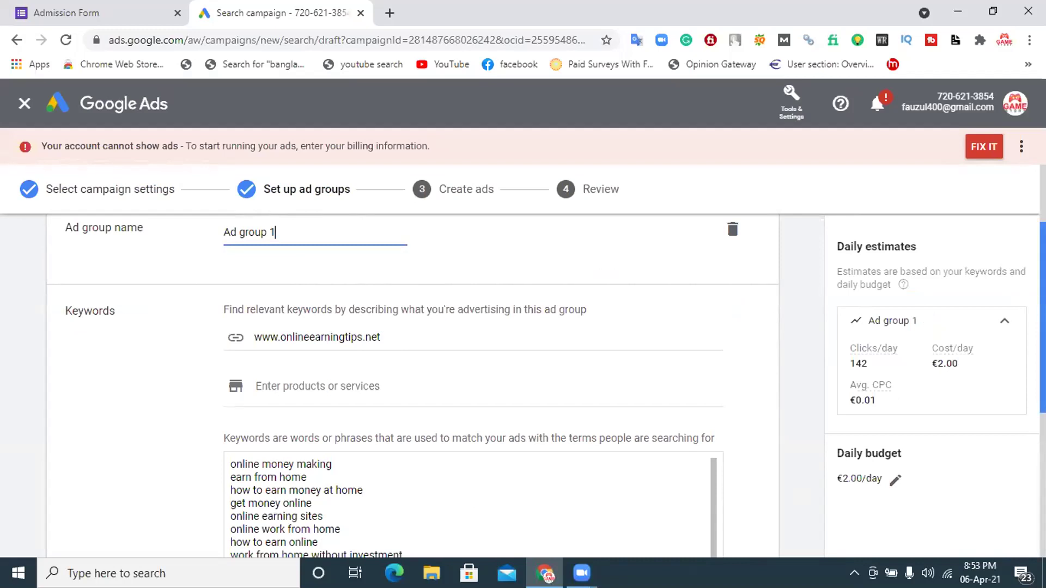
{"action": "scroll", "coordinate": [523, 381], "scroll_direction": "down", "scroll_amount": 1}
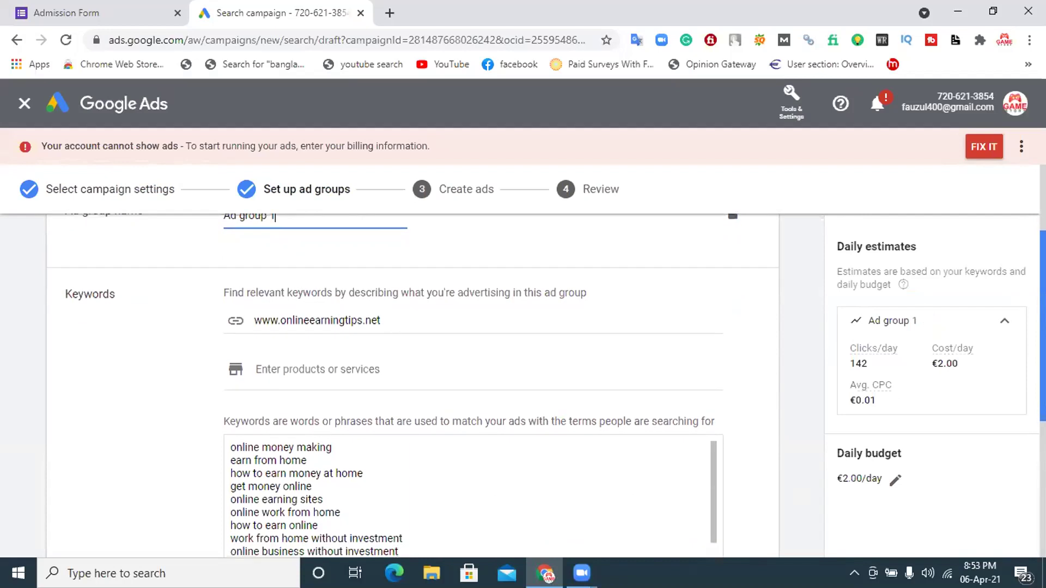
{"action": "scroll", "coordinate": [523, 381], "scroll_direction": "down", "scroll_amount": 2}
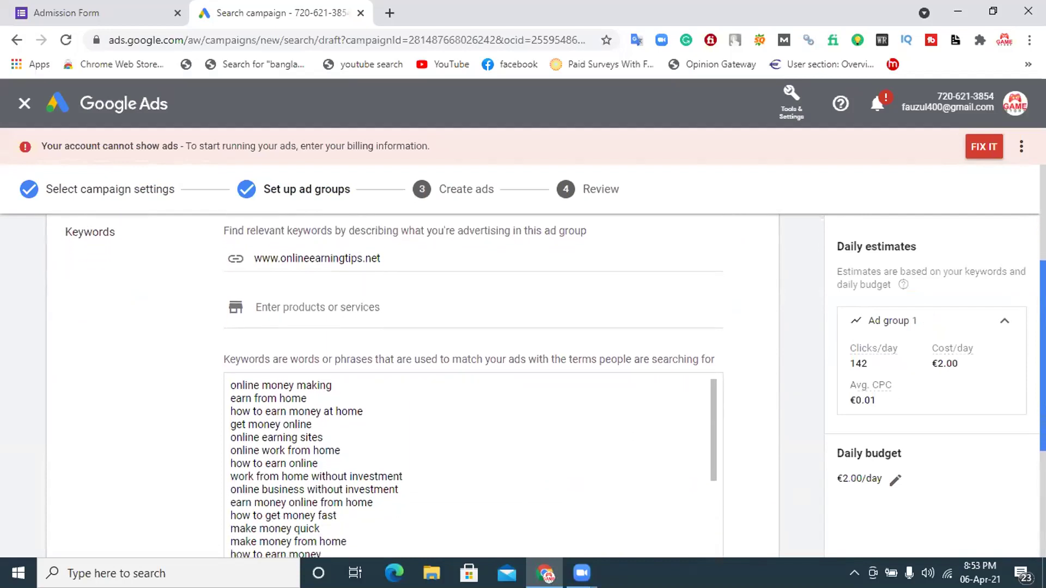
{"action": "scroll", "coordinate": [523, 381], "scroll_direction": "up", "scroll_amount": 2}
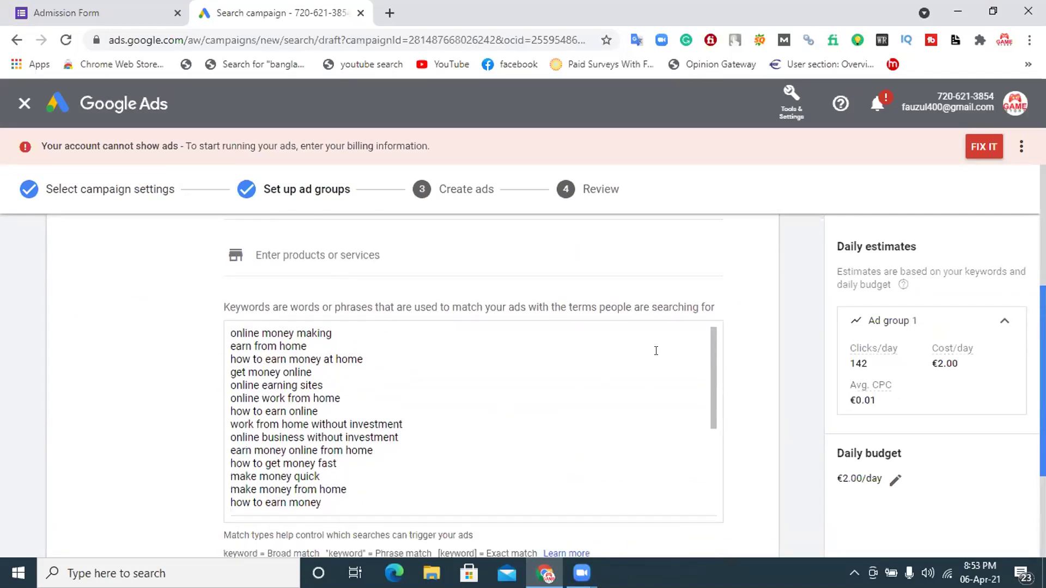
{"action": "scroll", "coordinate": [361, 202], "scroll_direction": "down", "scroll_amount": 1}
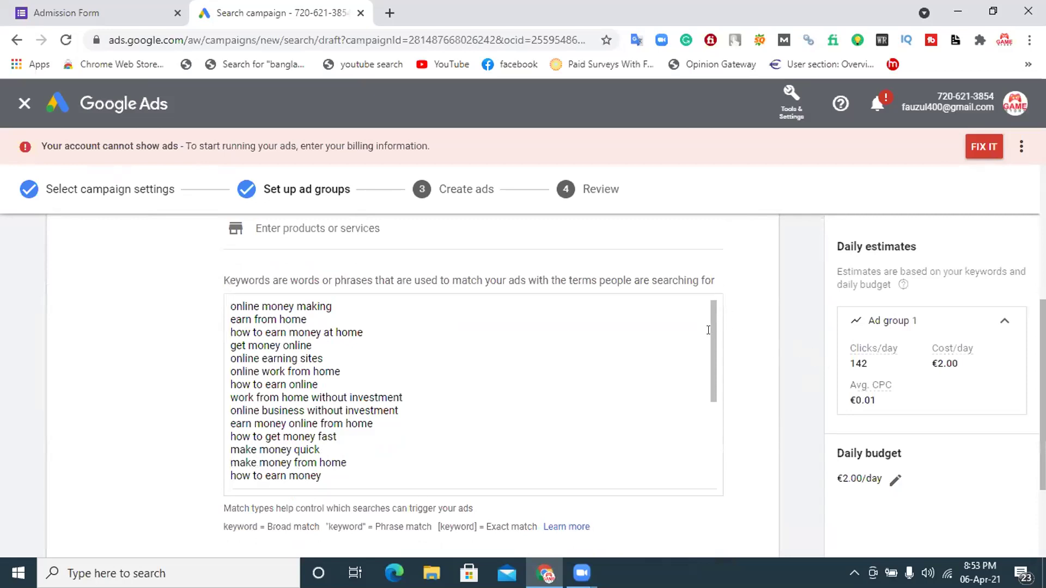
{"action": "scroll", "coordinate": [708, 331], "scroll_direction": "down", "scroll_amount": 1}
{"action": "scroll", "coordinate": [709, 435], "scroll_direction": "down", "scroll_amount": 3}
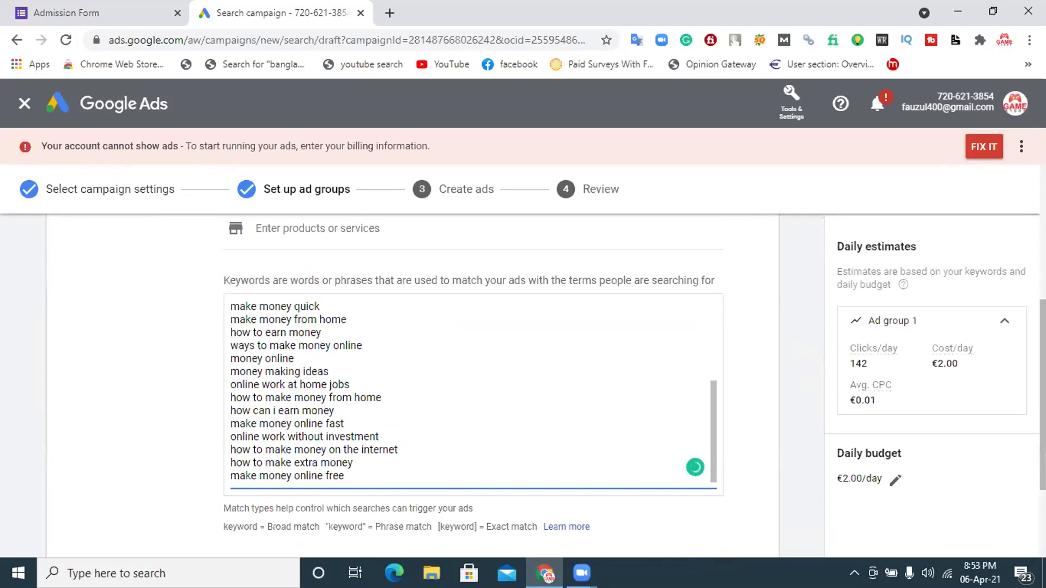
- Save the ad group with its suggested keywords and continue to ad creation
{"action": "scroll", "coordinate": [414, 381], "scroll_direction": "down", "scroll_amount": 1}
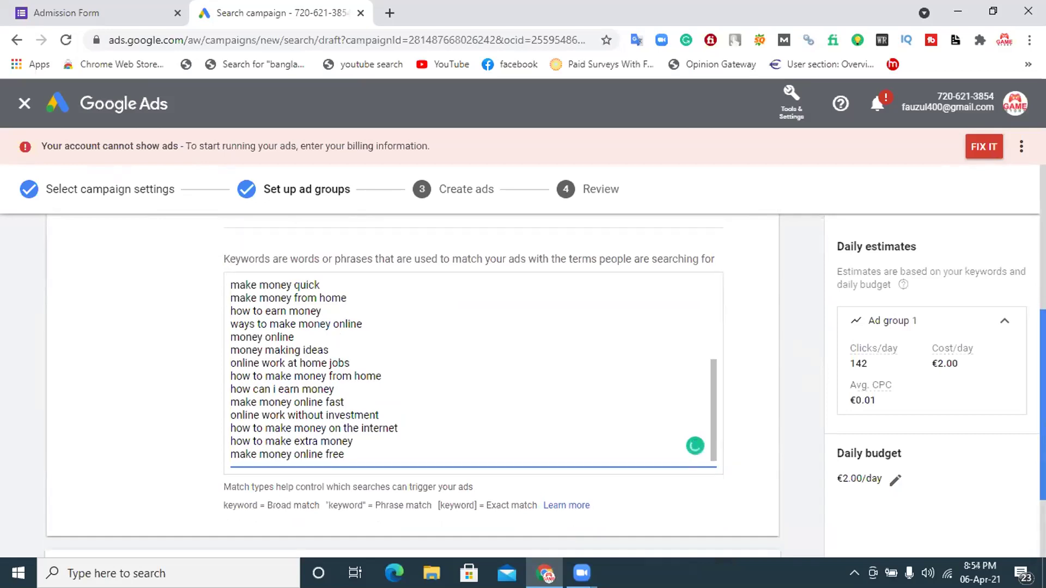
{"action": "scroll", "coordinate": [414, 381], "scroll_direction": "down", "scroll_amount": 3}
{"action": "left_click", "coordinate": [173, 507]}
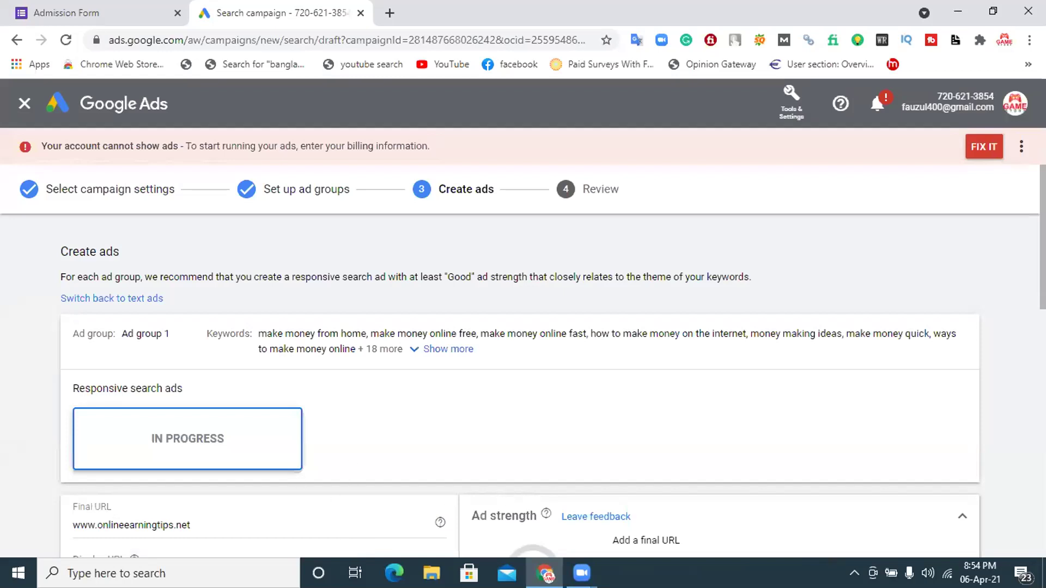
- Examine the responsive search ad form: final URL, display URL paths, suggested headline keywords, and the headline and description fields
{"action": "scroll", "coordinate": [72, 287], "scroll_direction": "down", "scroll_amount": 3}
{"action": "scroll", "coordinate": [200, 303], "scroll_direction": "down", "scroll_amount": 1}
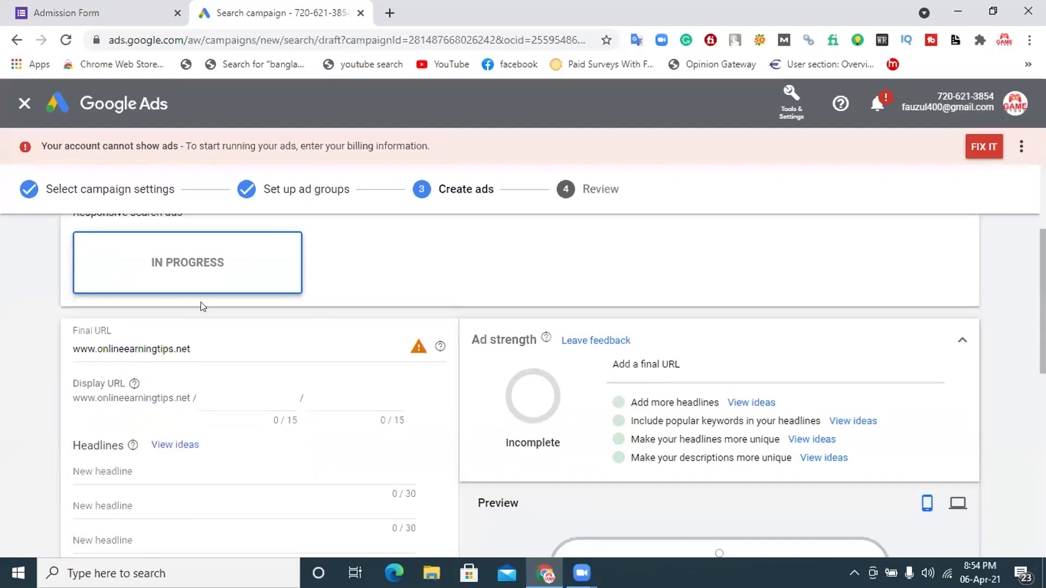
{"action": "left_click", "coordinate": [229, 399]}
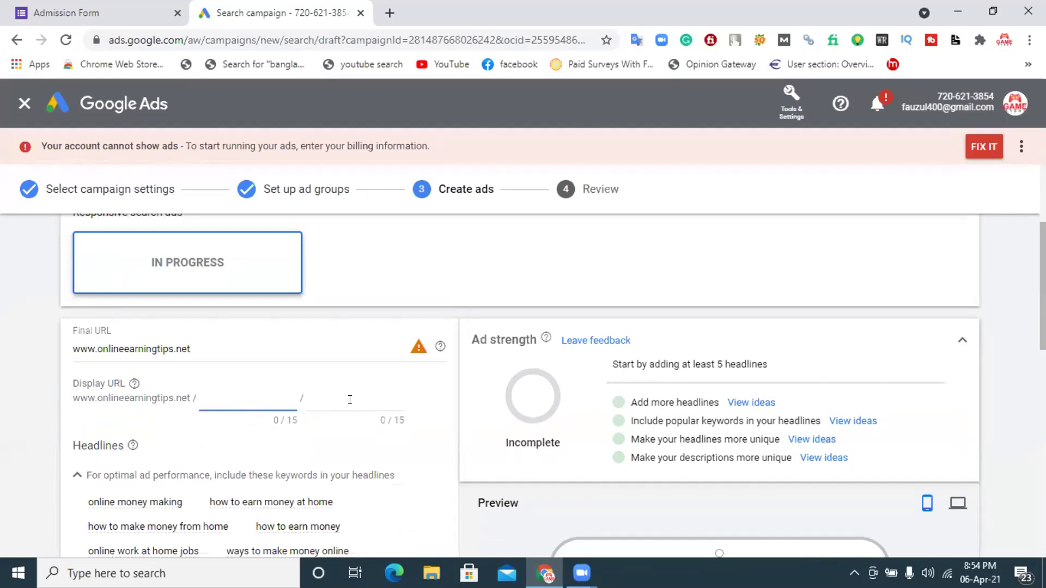
{"action": "scroll", "coordinate": [830, 413], "scroll_direction": "down", "scroll_amount": 2}
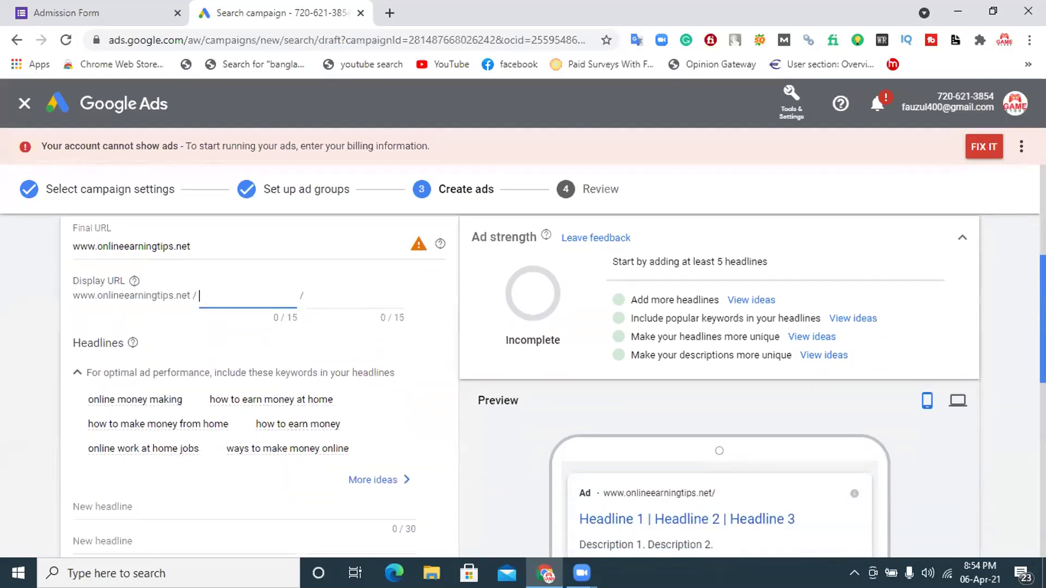
{"action": "scroll", "coordinate": [71, 435], "scroll_direction": "down", "scroll_amount": 1}
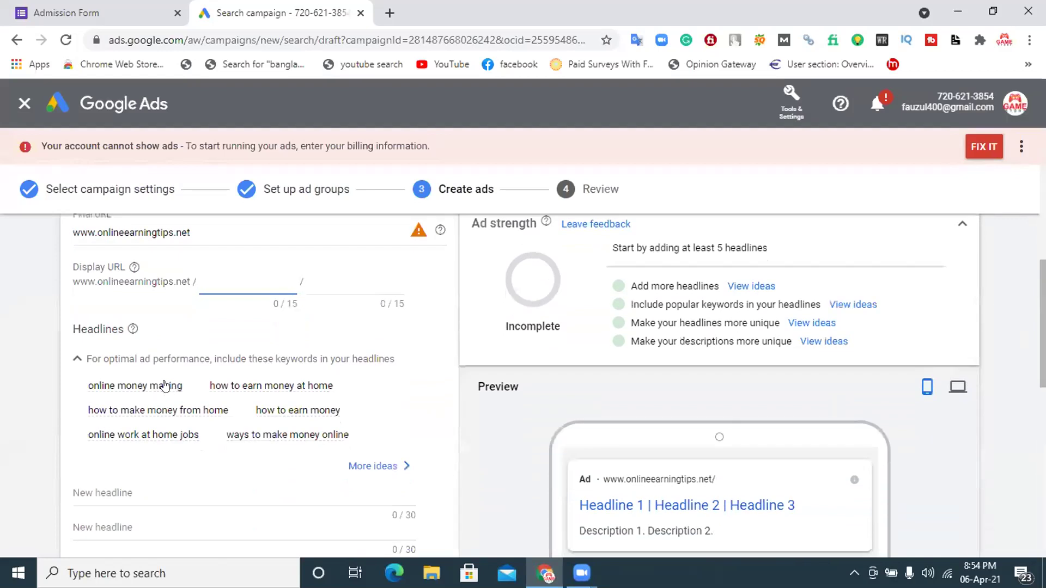
{"action": "mouse_move", "coordinate": [164, 385]}
{"action": "scroll", "coordinate": [117, 399], "scroll_direction": "down", "scroll_amount": 3}
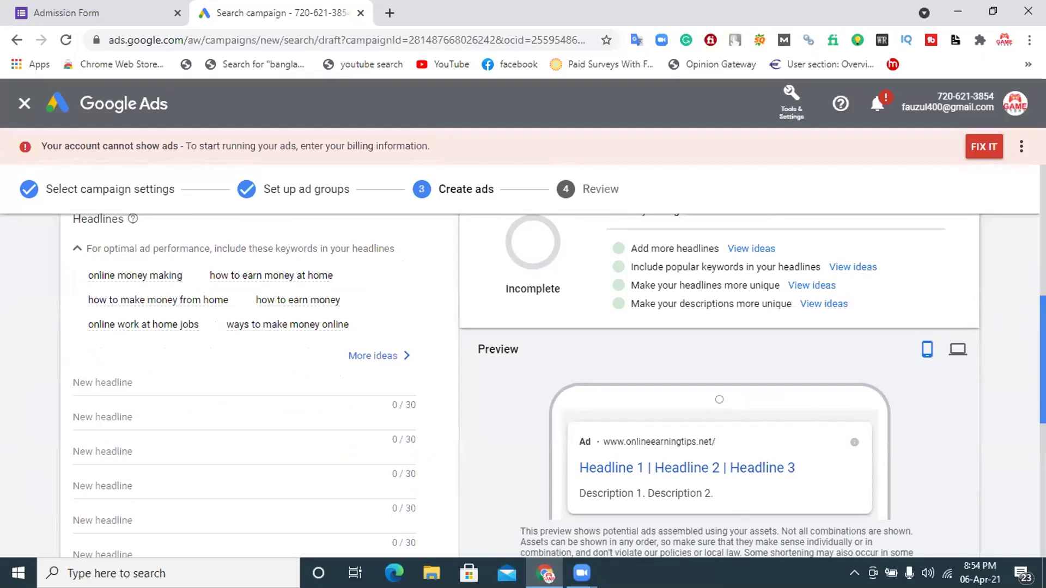
{"action": "scroll", "coordinate": [474, 436], "scroll_direction": "down", "scroll_amount": 2}
{"action": "scroll", "coordinate": [163, 365], "scroll_direction": "down", "scroll_amount": 1}
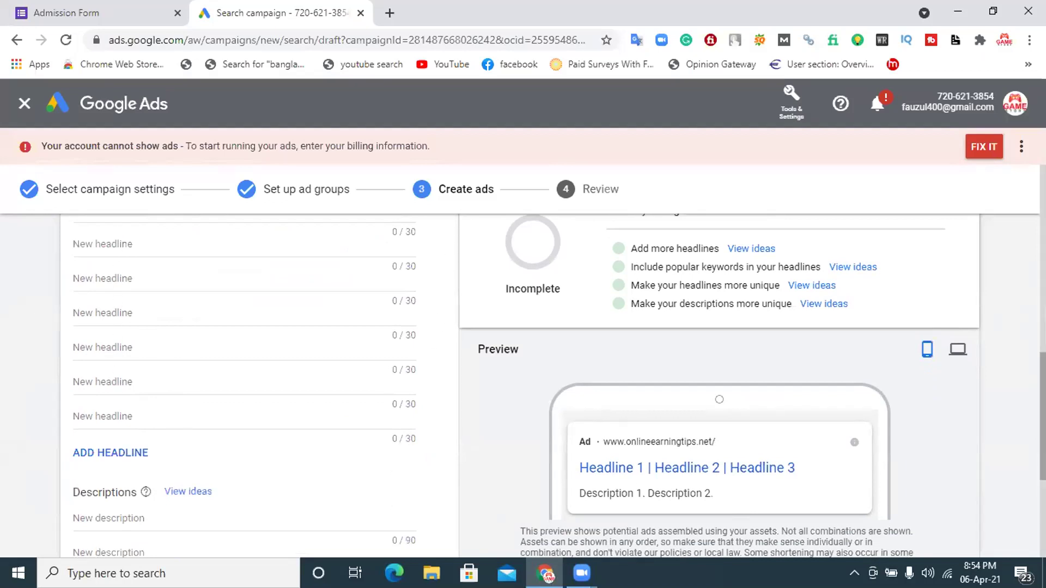
{"action": "scroll", "coordinate": [116, 388], "scroll_direction": "up", "scroll_amount": 5}
{"action": "scroll", "coordinate": [310, 476], "scroll_direction": "down", "scroll_amount": 1}
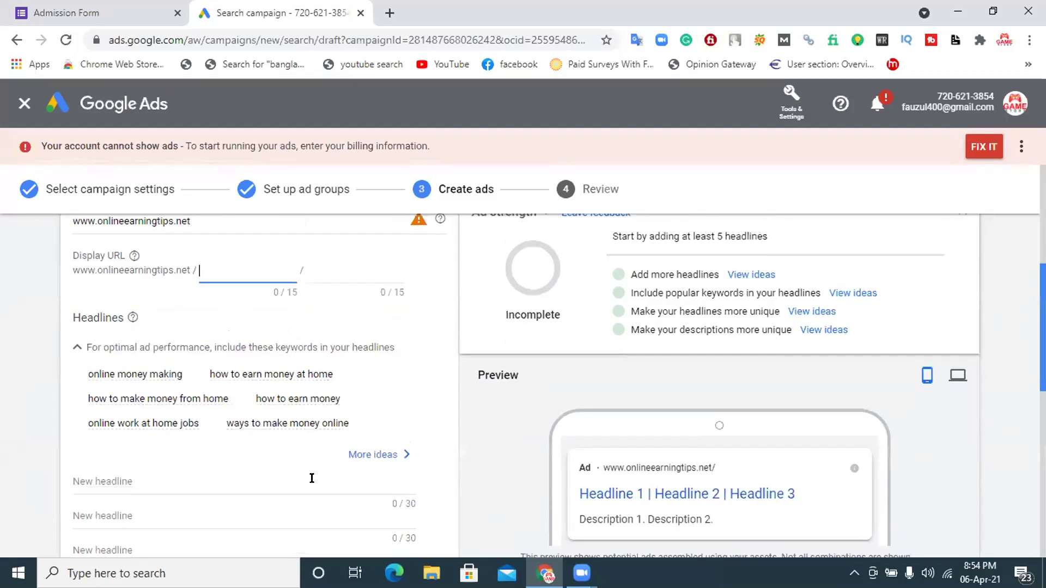
{"action": "scroll", "coordinate": [189, 338], "scroll_direction": "down", "scroll_amount": 2}
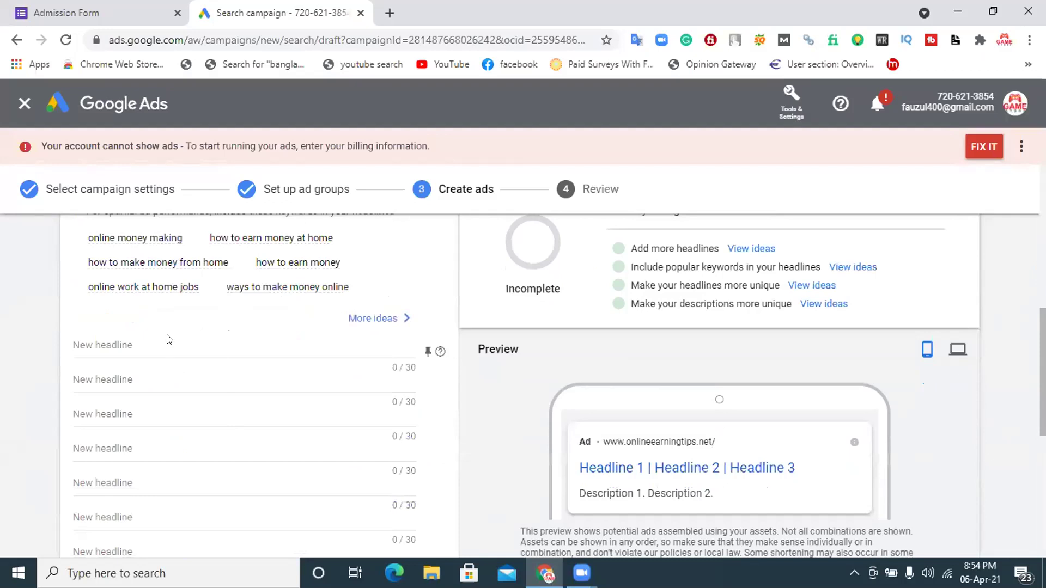
- Enter "Online Earning Tips" as the ad's first headline
{"action": "mouse_move", "coordinate": [172, 239]}
{"action": "left_click", "coordinate": [264, 342]}
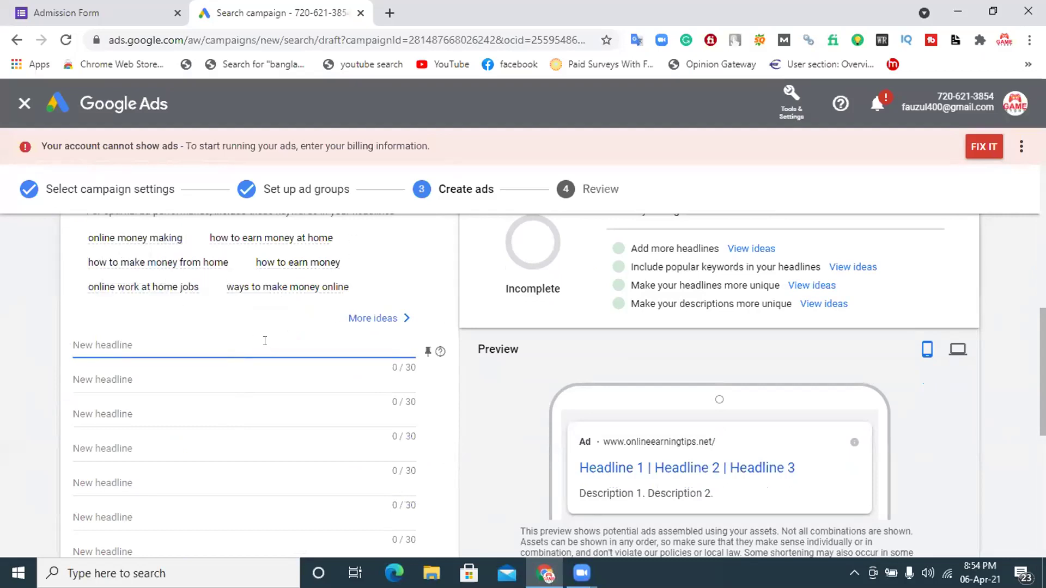
{"action": "type", "text": "Online Earn"}
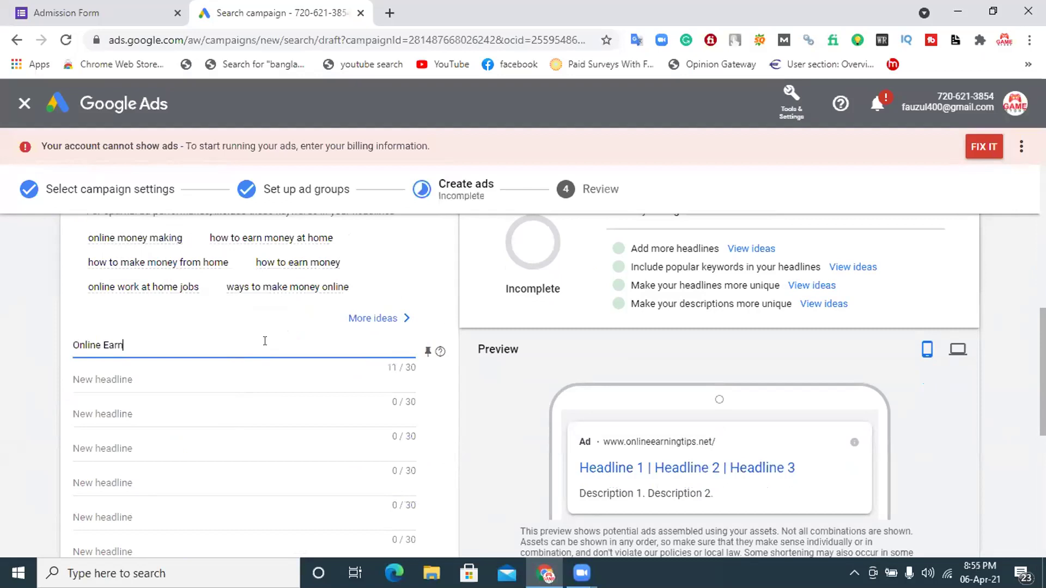
{"action": "type", "text": "ing Tips"}
{"action": "key", "text": "Tab"}
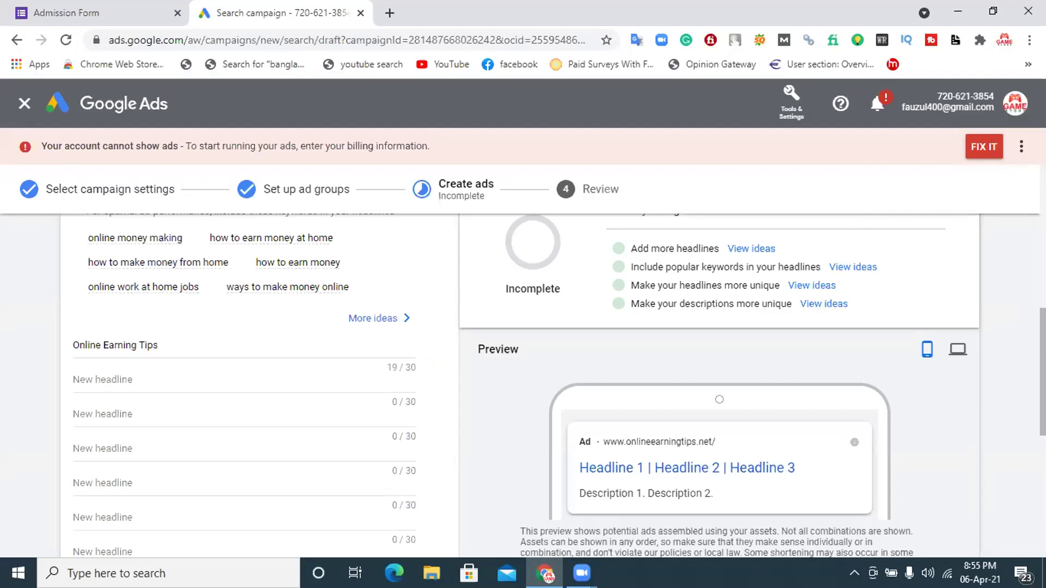
- Add "Online Earning" as the second headline and "Earning Tips" as the third
{"action": "scroll", "coordinate": [676, 455], "scroll_direction": "down", "scroll_amount": 1}
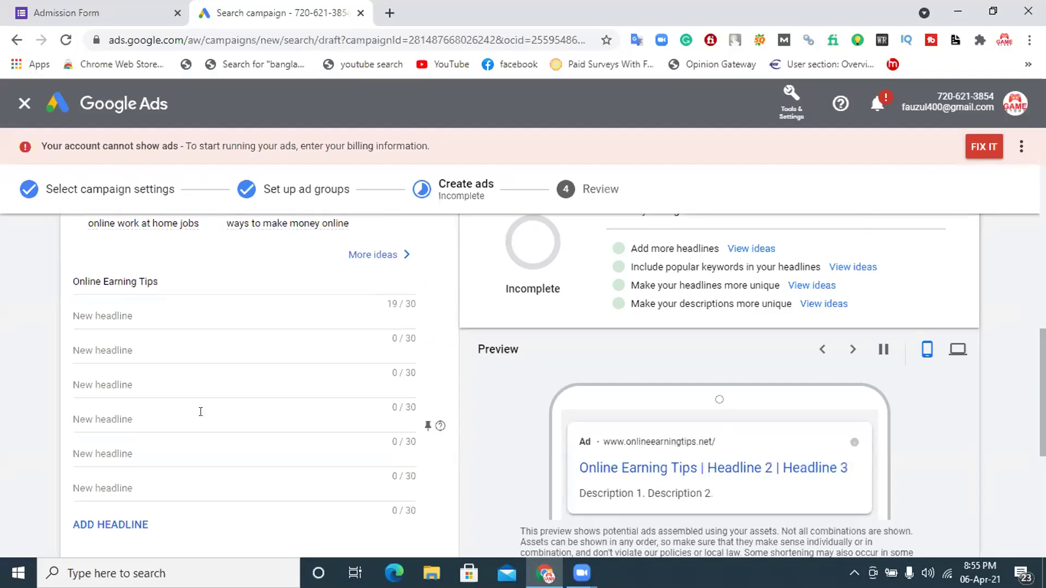
{"action": "left_click", "coordinate": [84, 311]}
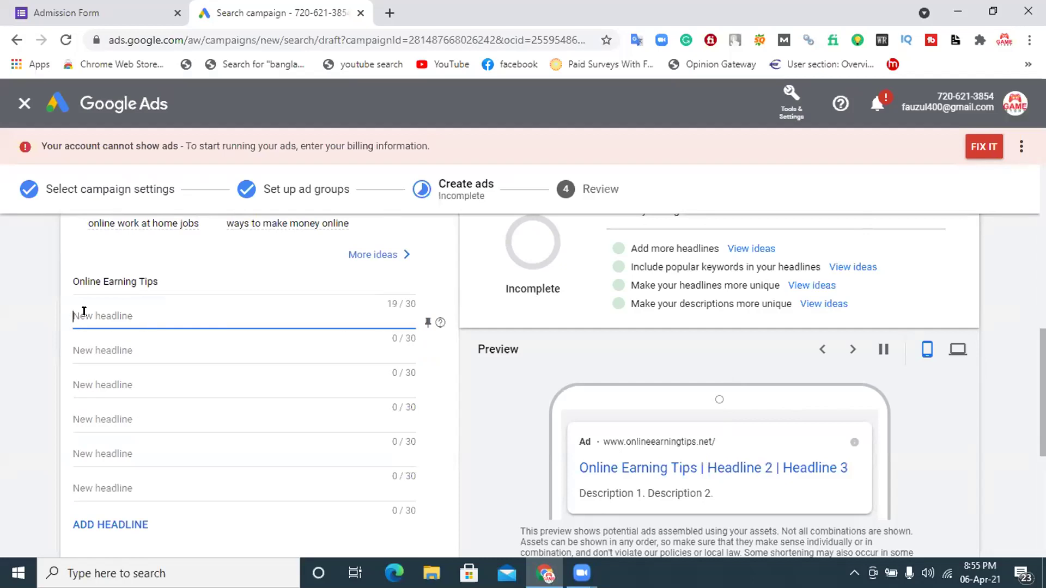
{"action": "type", "text": "On"}
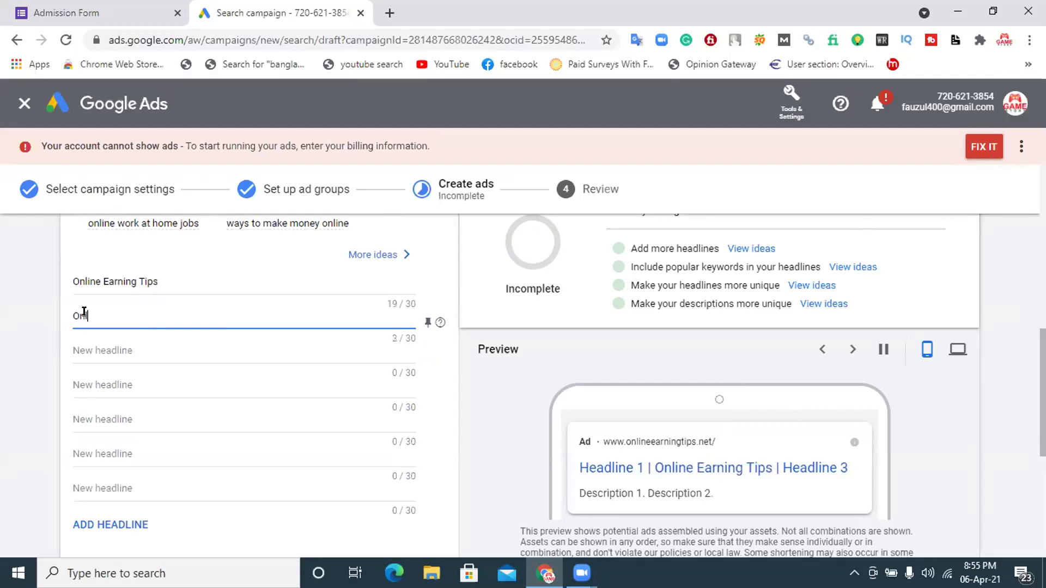
{"action": "type", "text": "line Earning"}
{"action": "left_click", "coordinate": [244, 353]}
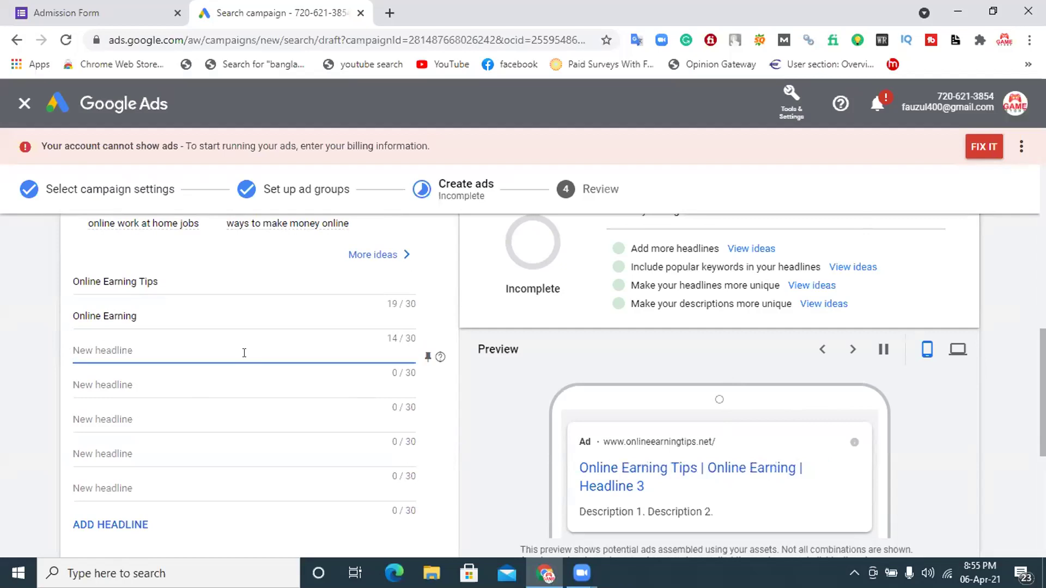
{"action": "type", "text": "Earning"}
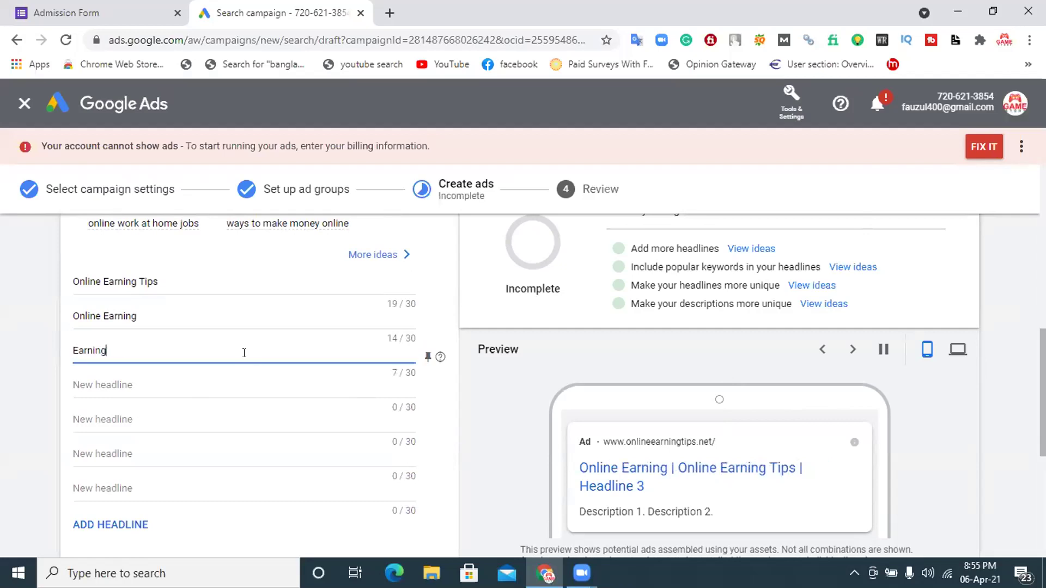
{"action": "type", "text": " Tips"}
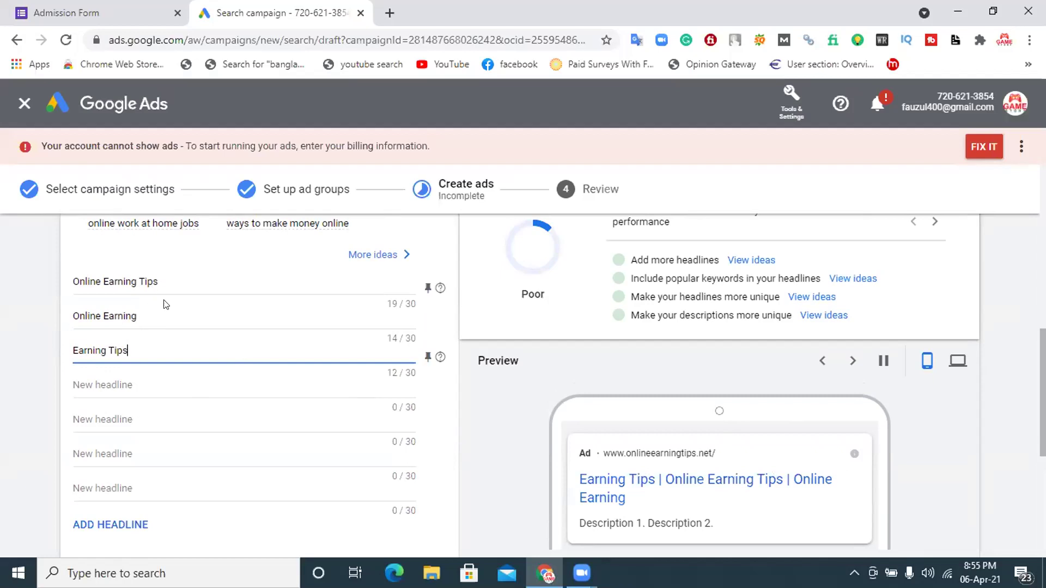
- Enter "The Beat Online Earning School" as the ad's first description
{"action": "scroll", "coordinate": [119, 386], "scroll_direction": "down", "scroll_amount": 4}
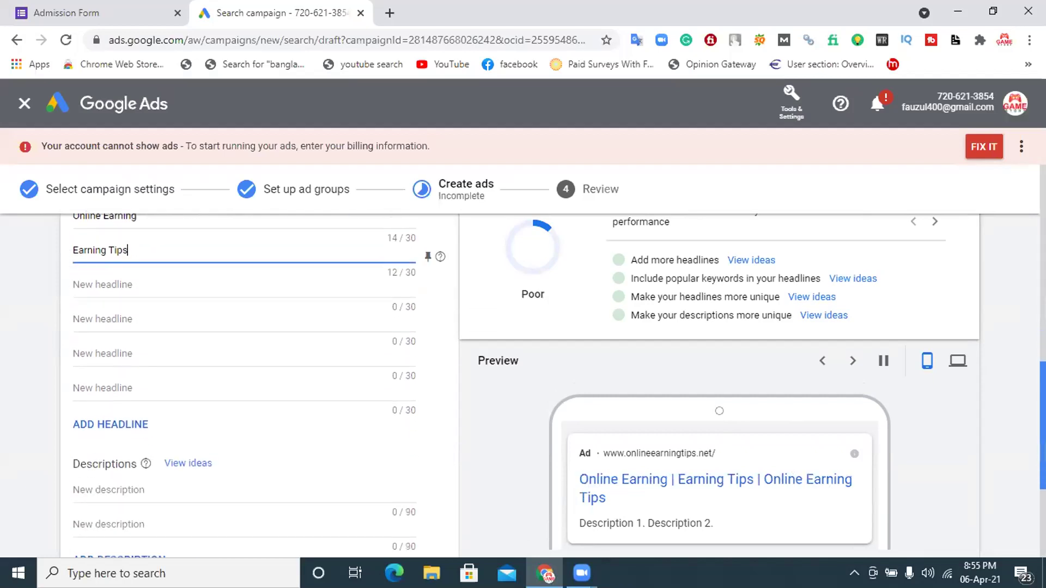
{"action": "left_click", "coordinate": [118, 379]}
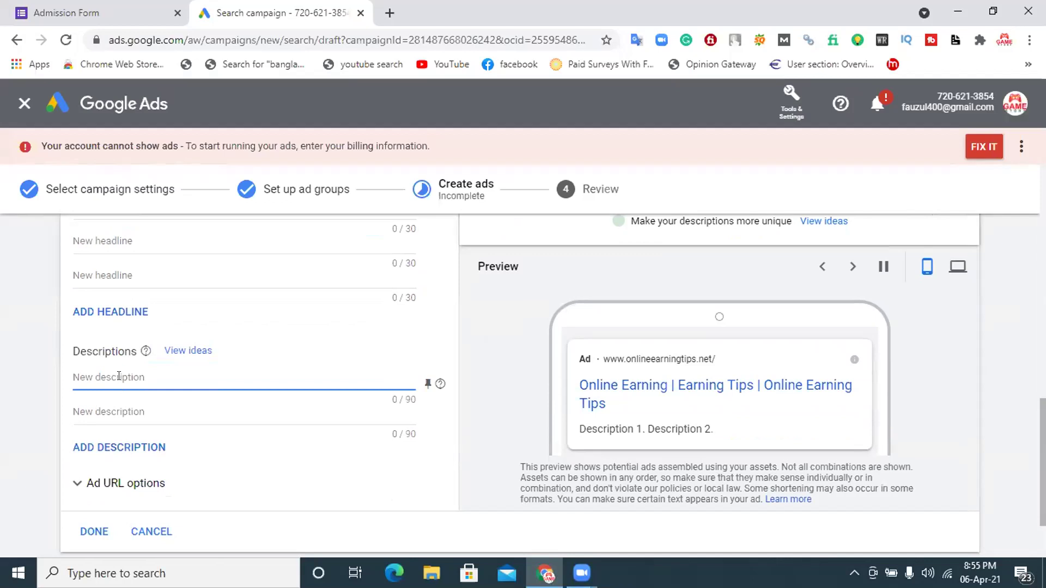
{"action": "type", "text": "The Beat Online "}
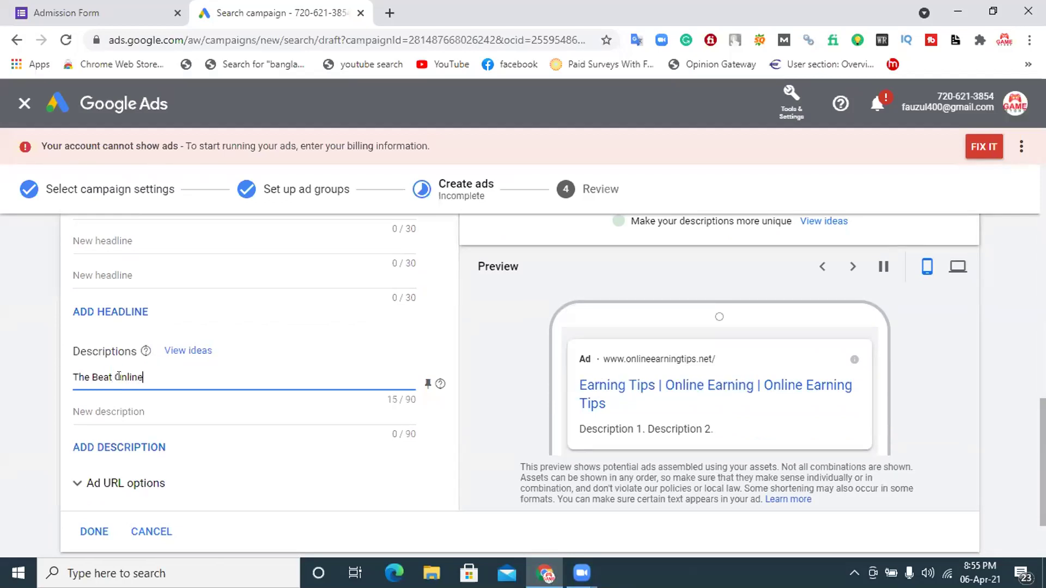
{"action": "type", "text": "Earning C"}
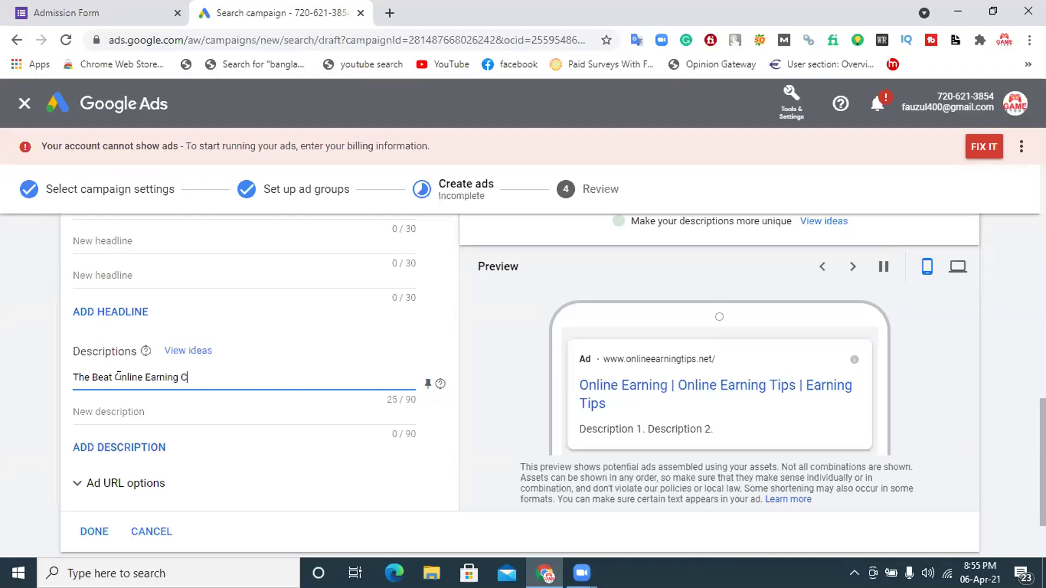
{"action": "key", "text": "BackSpace"}
{"action": "type", "text": "s"}
{"action": "key", "text": "BackSpace"}
{"action": "type", "text": "School"}
- Enter "Best Online Earning Tips" as the ad's second description
{"action": "left_click", "coordinate": [135, 411]}
{"action": "type", "text": "B"}
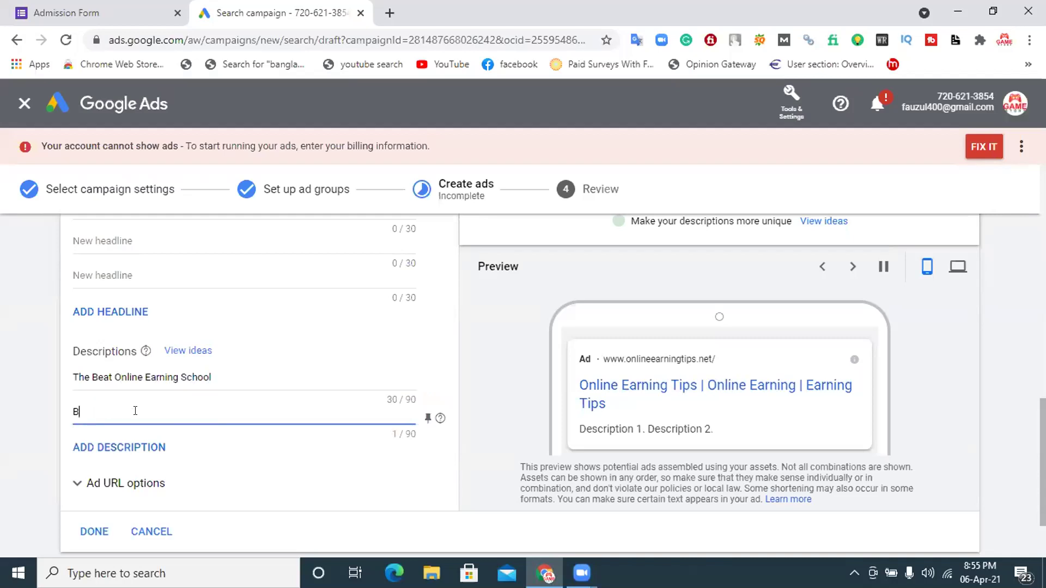
{"action": "type", "text": "est"}
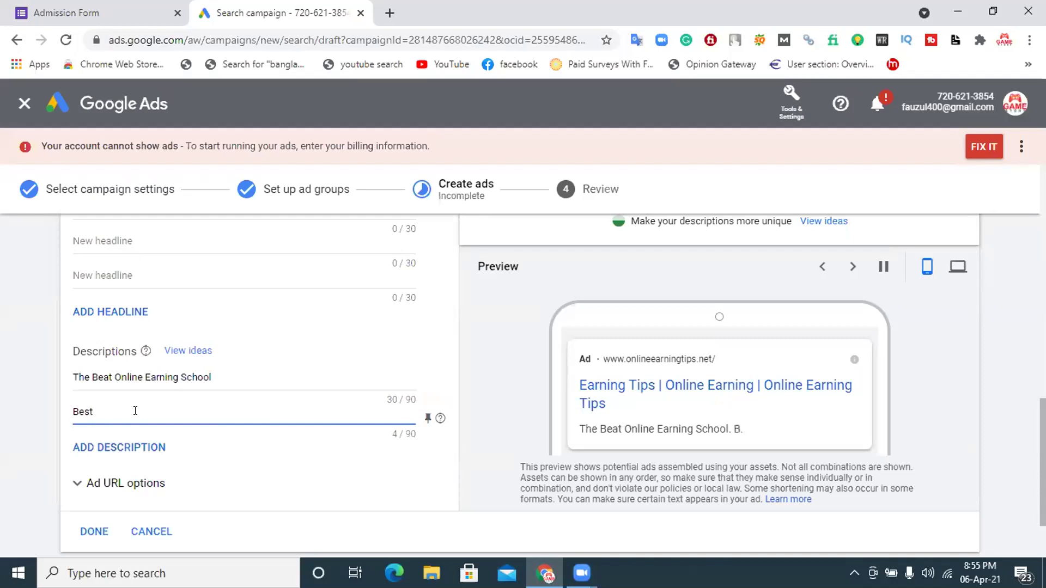
{"action": "type", "text": " Online w"}
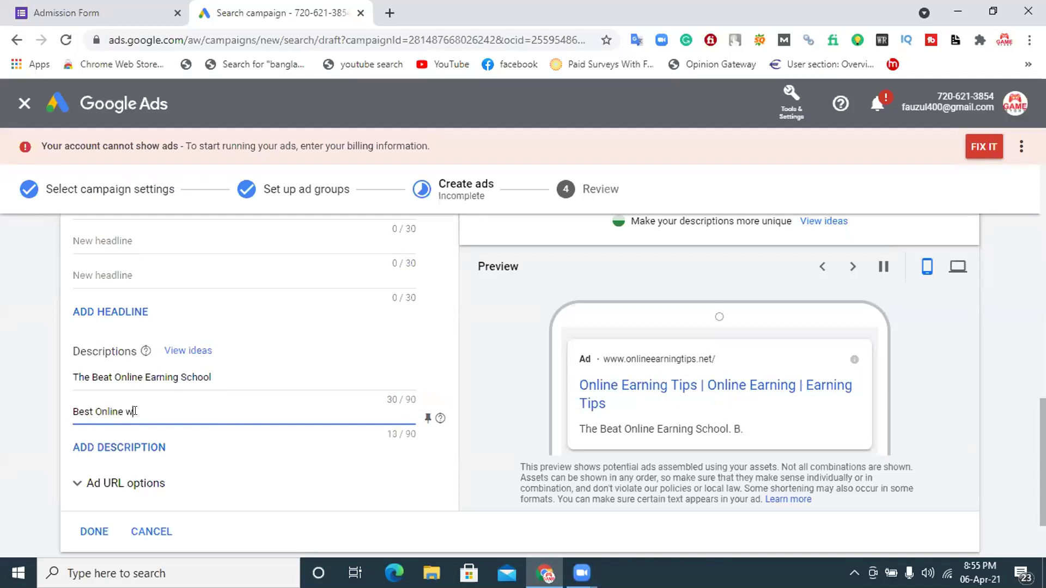
{"action": "key", "text": "BackSpace"}
{"action": "key", "text": "BackSpace"}
{"action": "type", "text": "Ear"}
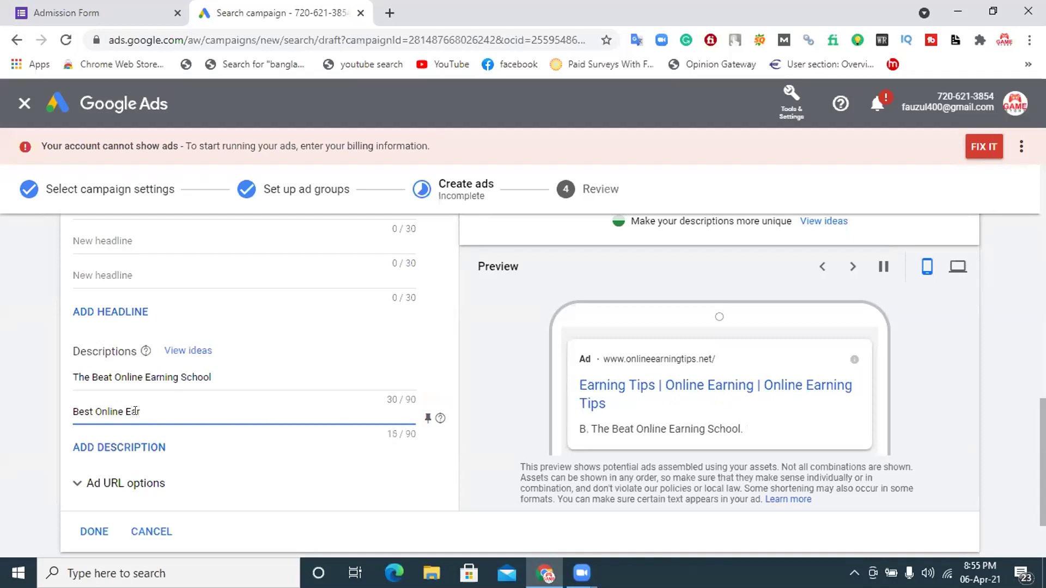
{"action": "type", "text": "ning"}
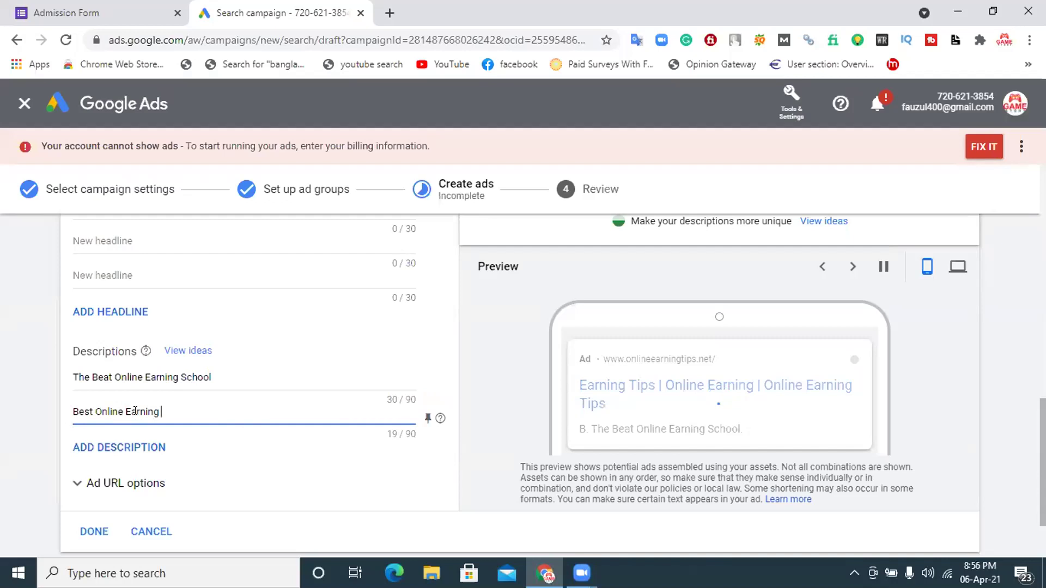
{"action": "type", "text": " Tips"}
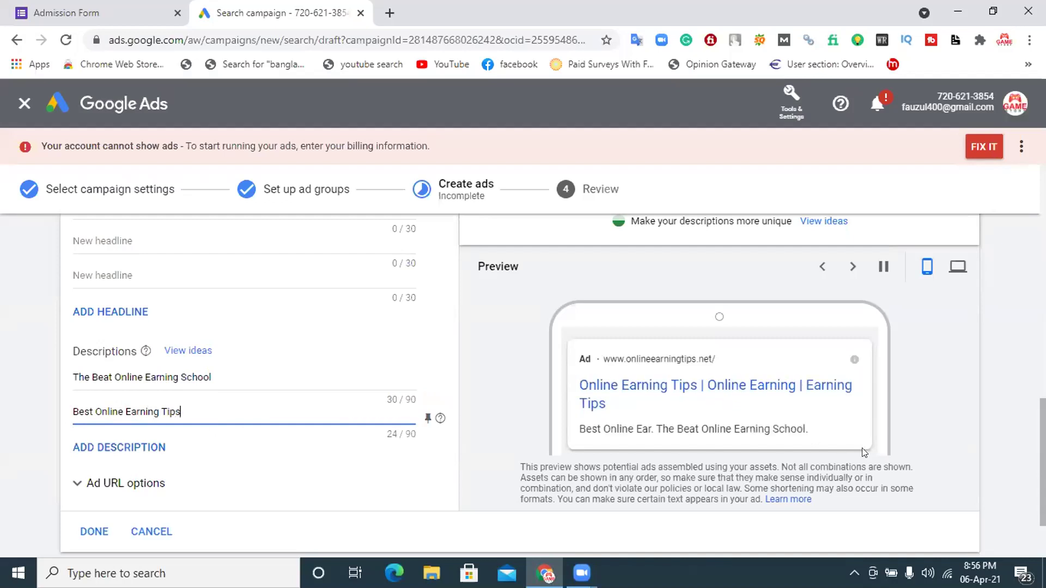
- Finish the responsive search ad, then save it and continue to the campaign review summary
{"action": "scroll", "coordinate": [272, 498], "scroll_direction": "down", "scroll_amount": 2}
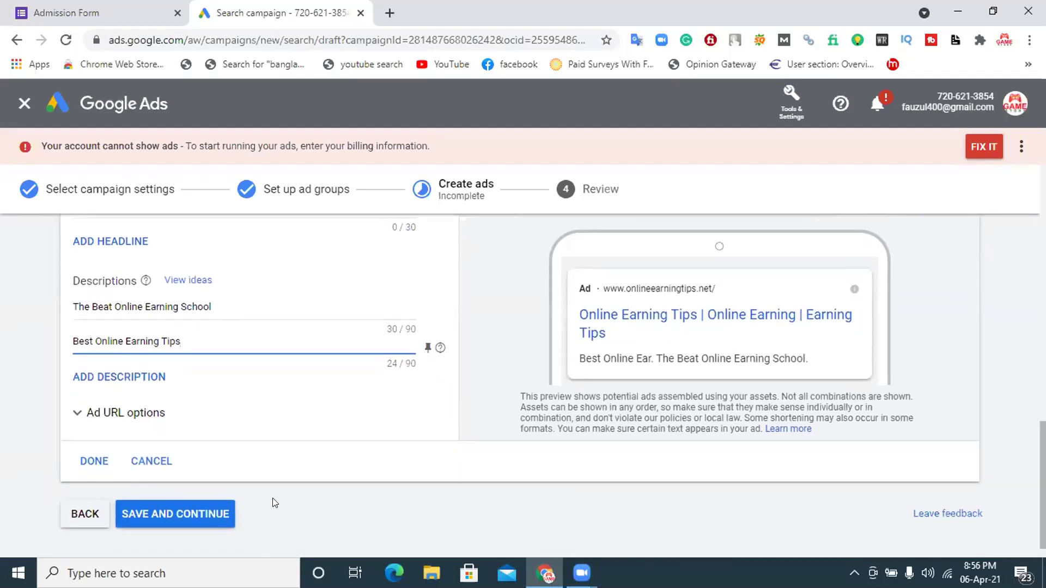
{"action": "left_click", "coordinate": [91, 461]}
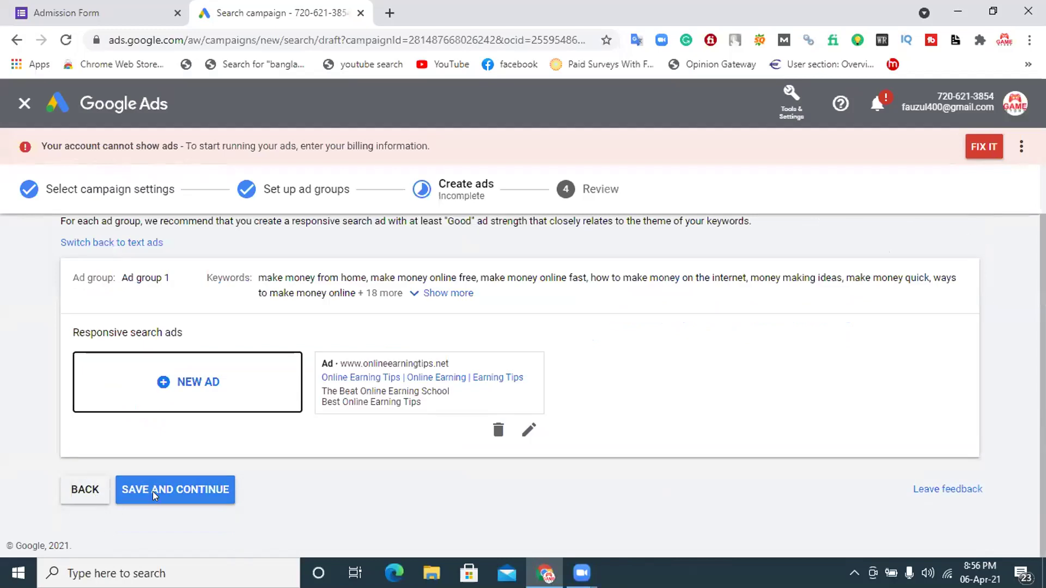
{"action": "left_click", "coordinate": [152, 491]}
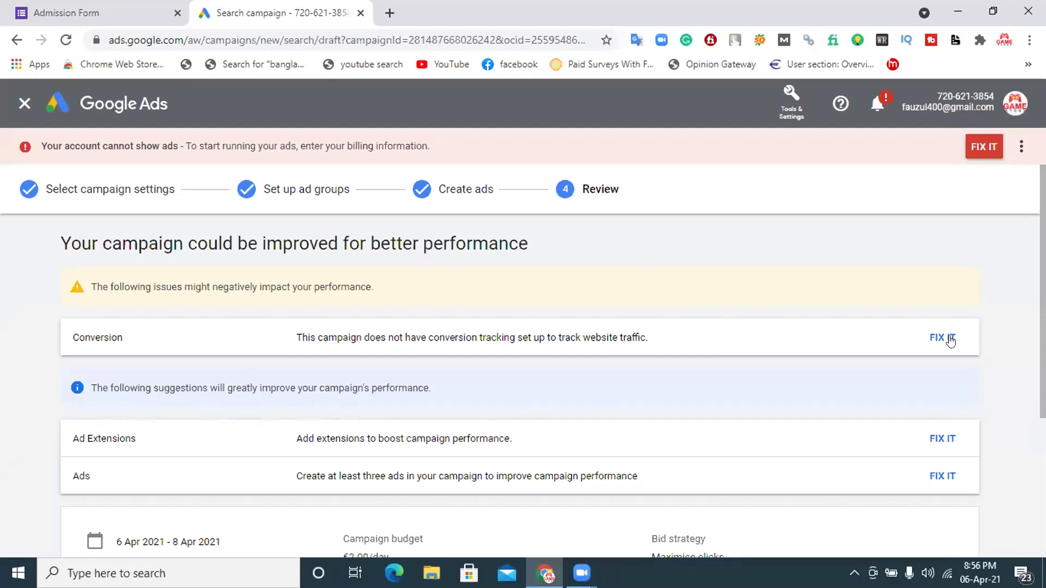
{"action": "scroll", "coordinate": [946, 449], "scroll_direction": "down", "scroll_amount": 4}
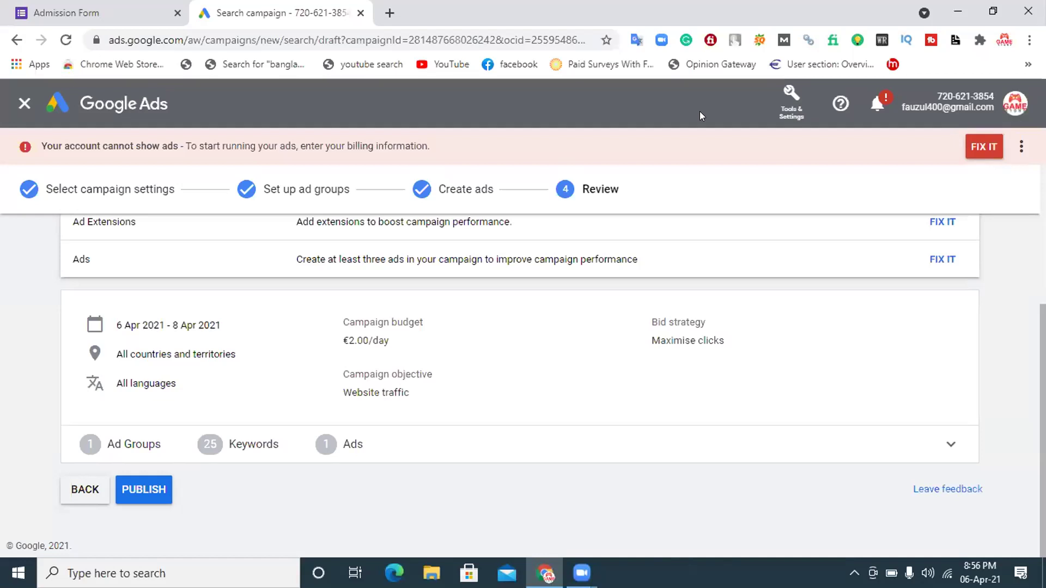
{"action": "key", "text": "alt+Tab"}
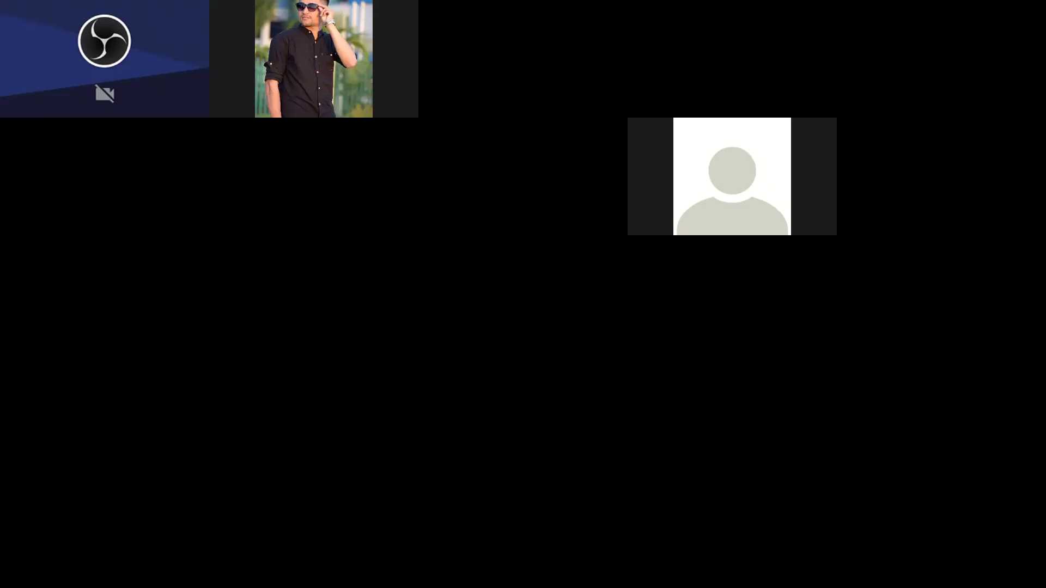